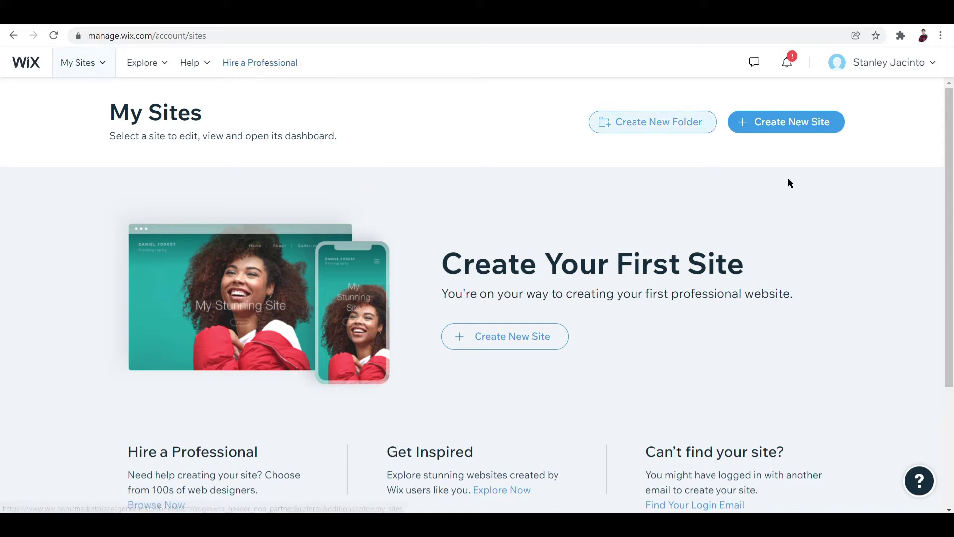
Start a new Wix site and pick Online Store as the kind of website
left_click(790, 123)
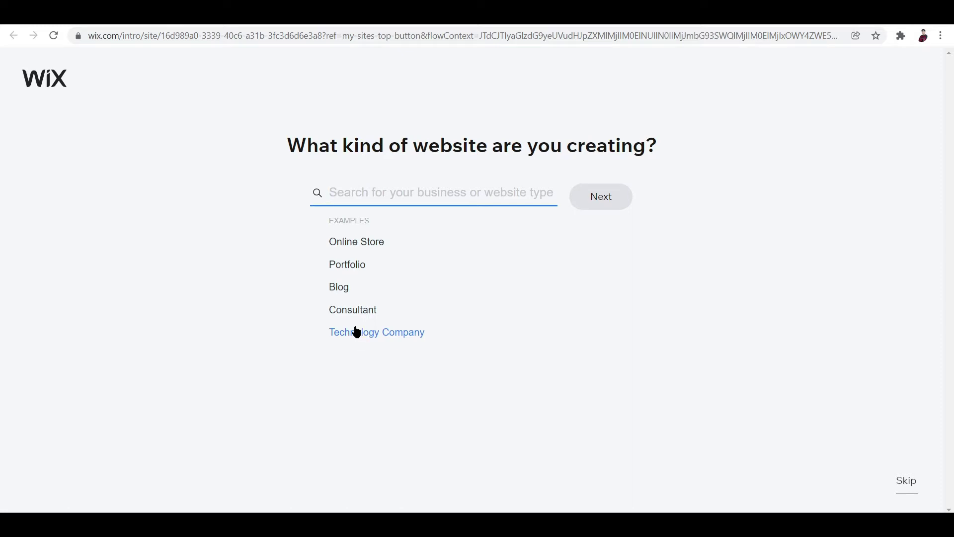
left_click(373, 238)
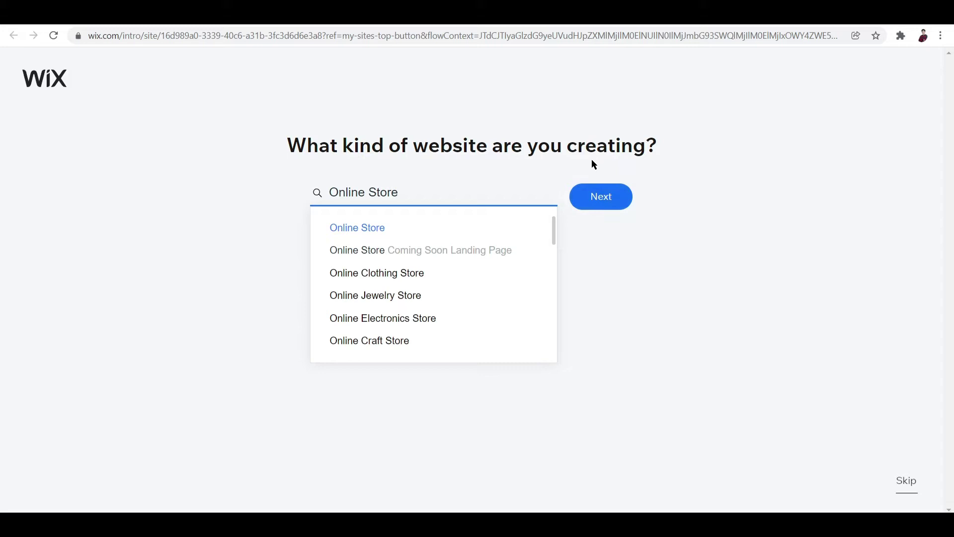
Add Forms, Forum and Events as site features, leaving Video off, and continue
left_click(591, 196)
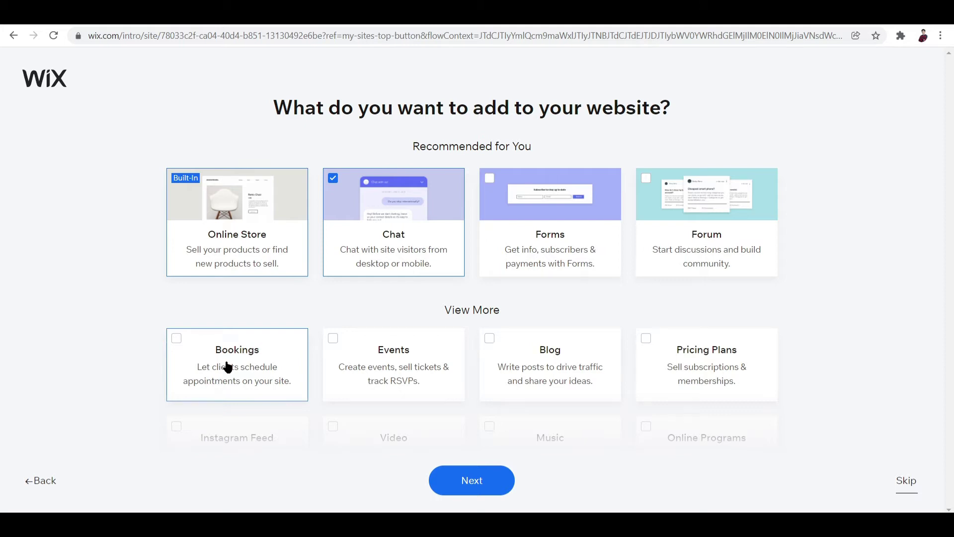
mouse_move(261, 248)
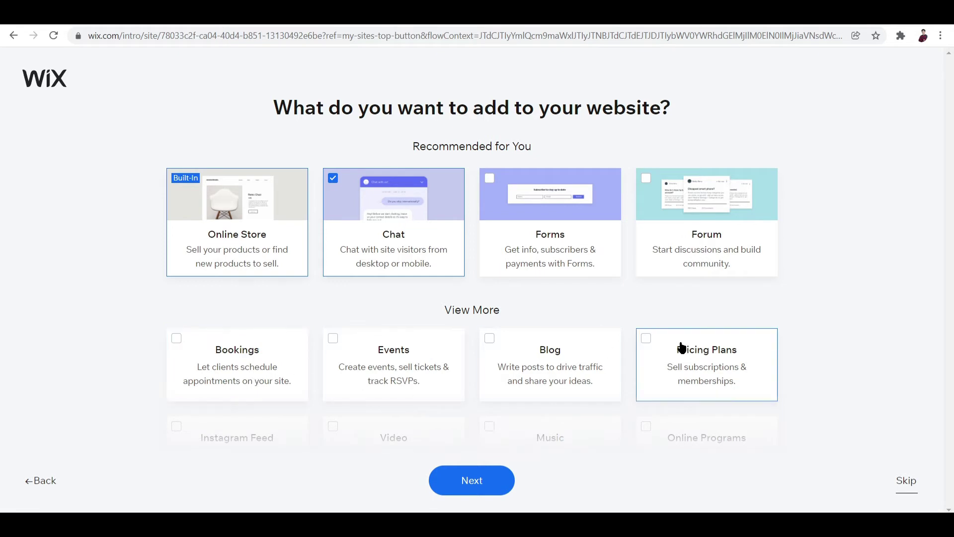
left_click(548, 219)
left_click(687, 238)
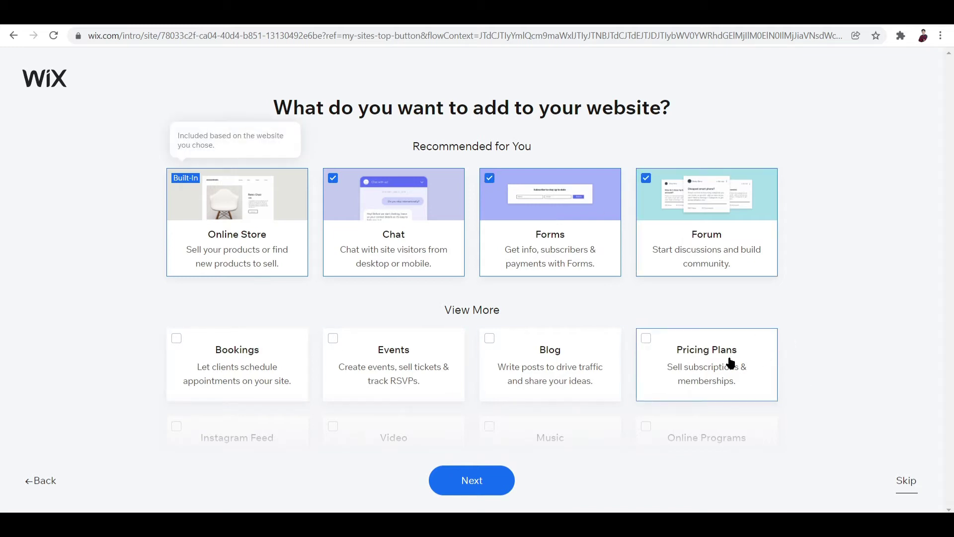
scroll(431, 387, "down", 3)
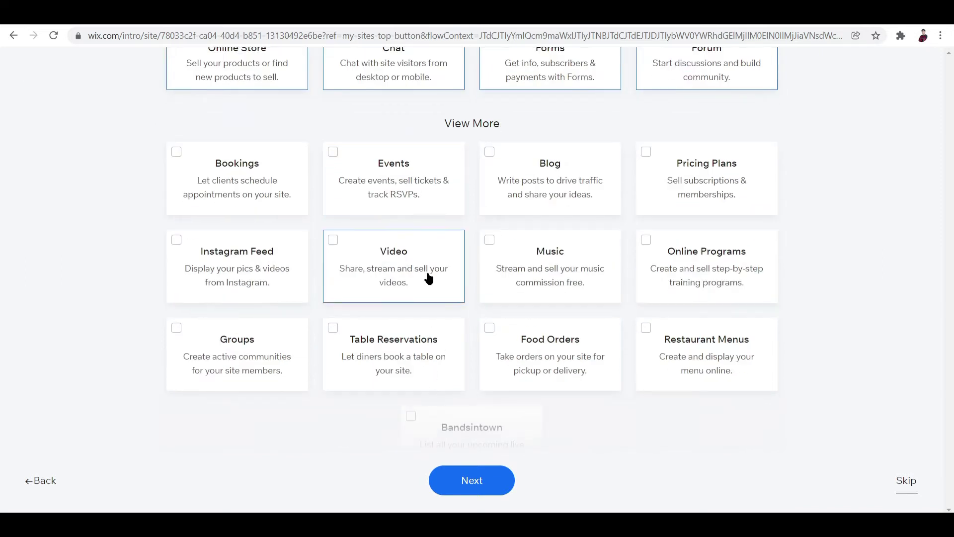
left_click(428, 278)
left_click(404, 181)
left_click(332, 240)
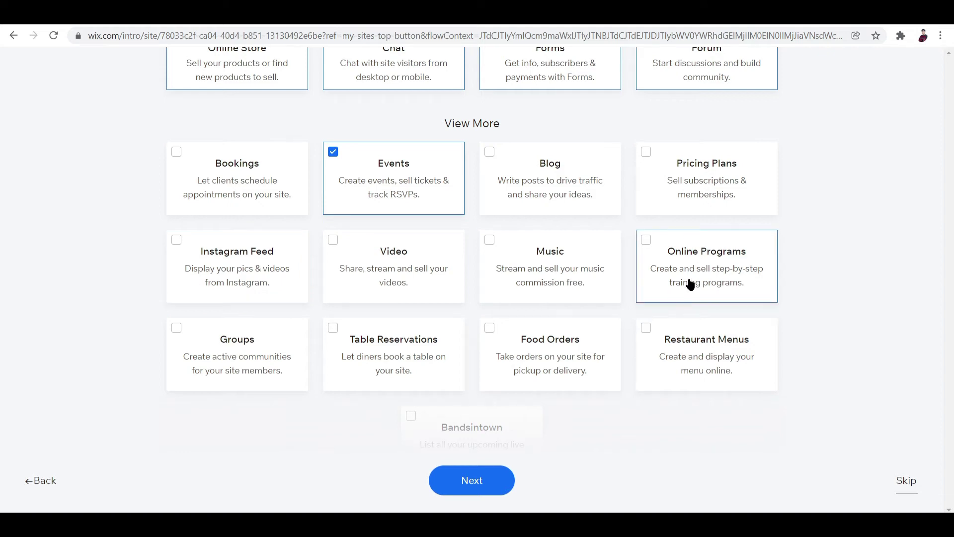
scroll(476, 352, "up", 2)
scroll(475, 352, "up", 2)
scroll(482, 267, "down", 4)
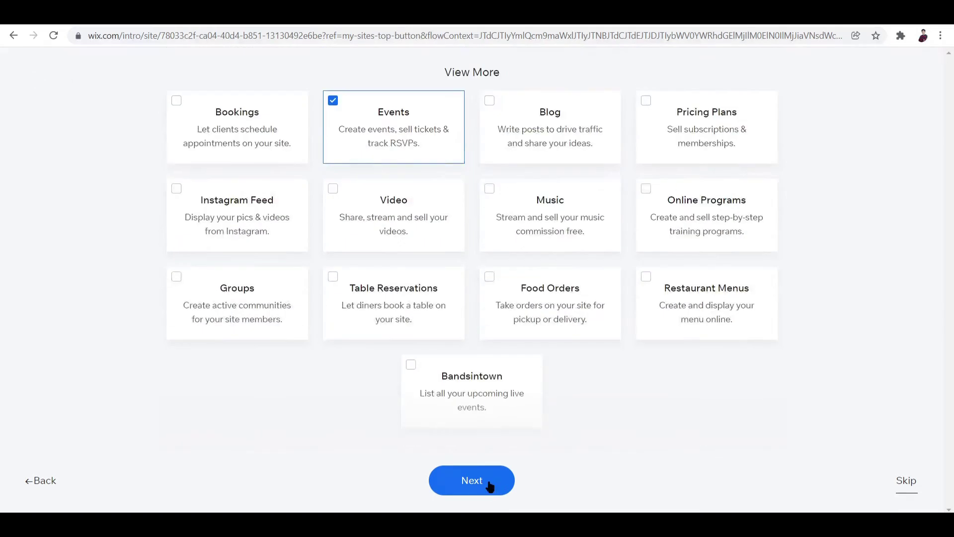
left_click(489, 483)
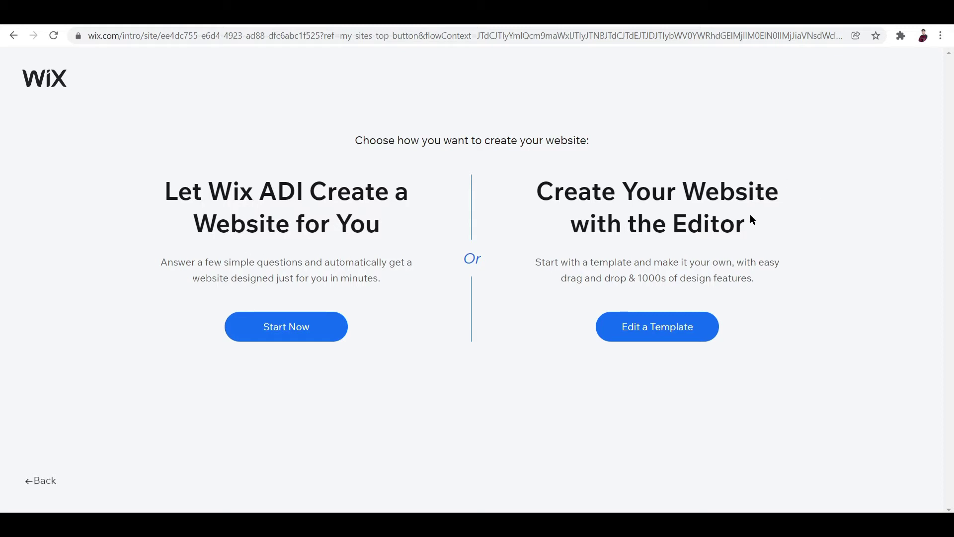
Choose Edit a Template to build the store site yourself in the Editor
left_click(654, 342)
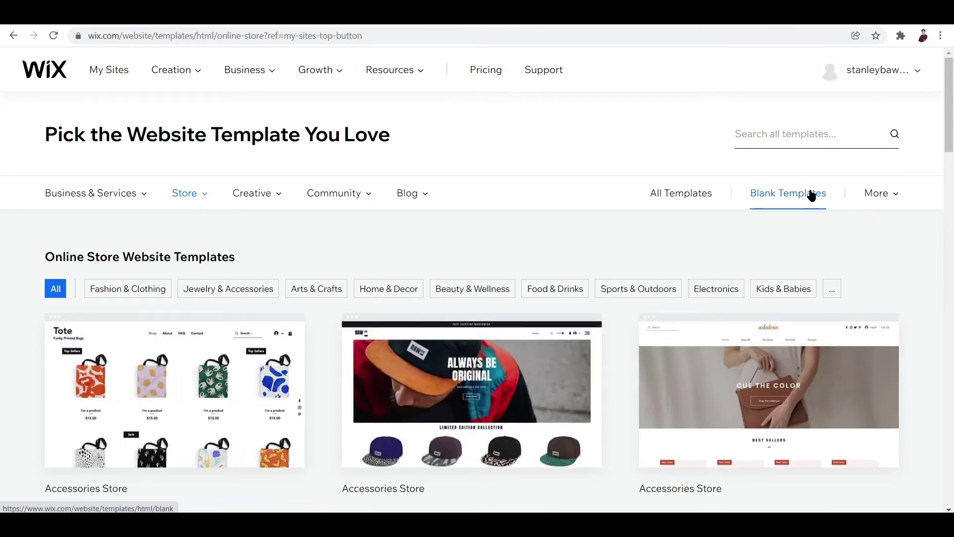
Filter the gallery to Blank Templates and browse the blank layouts
left_click(810, 195)
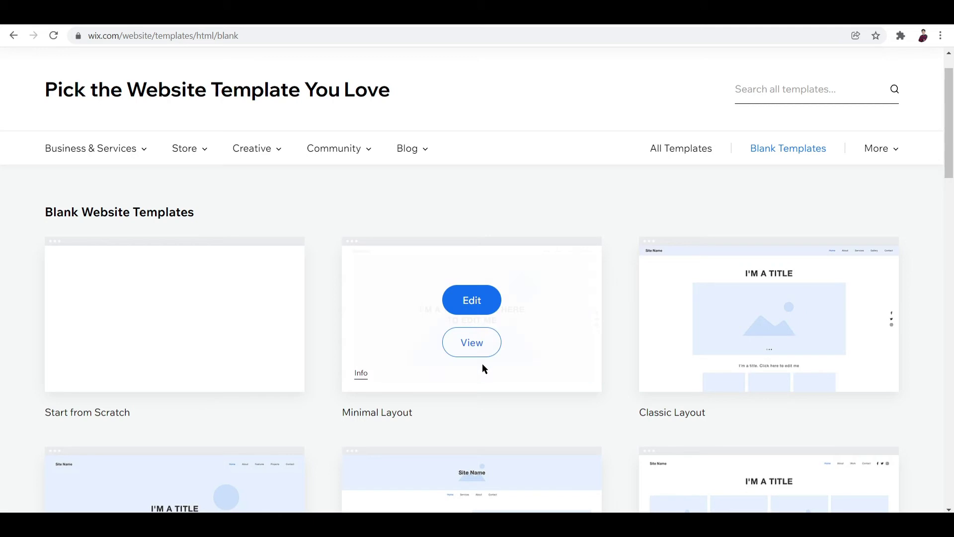
mouse_move(760, 370)
scroll(762, 373, "down", 3)
mouse_move(245, 351)
mouse_move(447, 389)
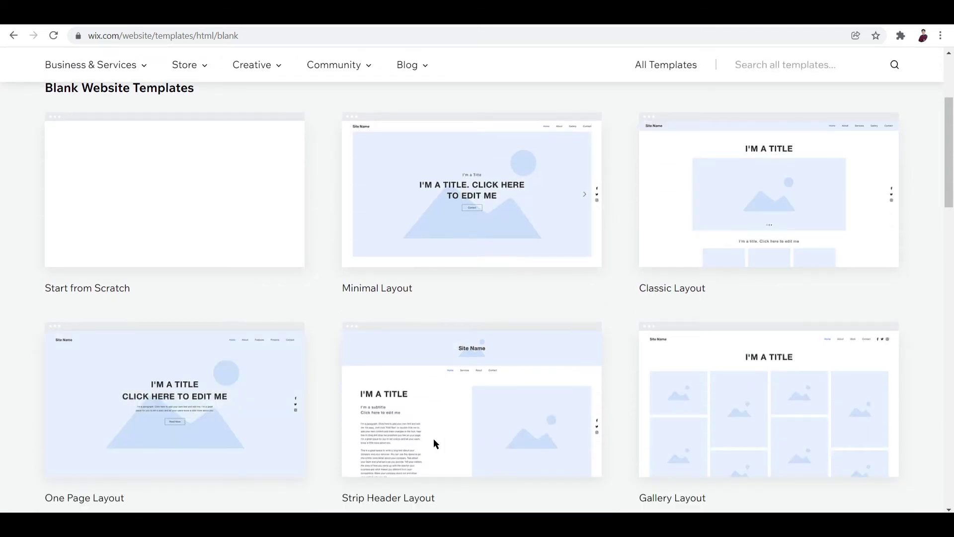
scroll(447, 393, "down", 3)
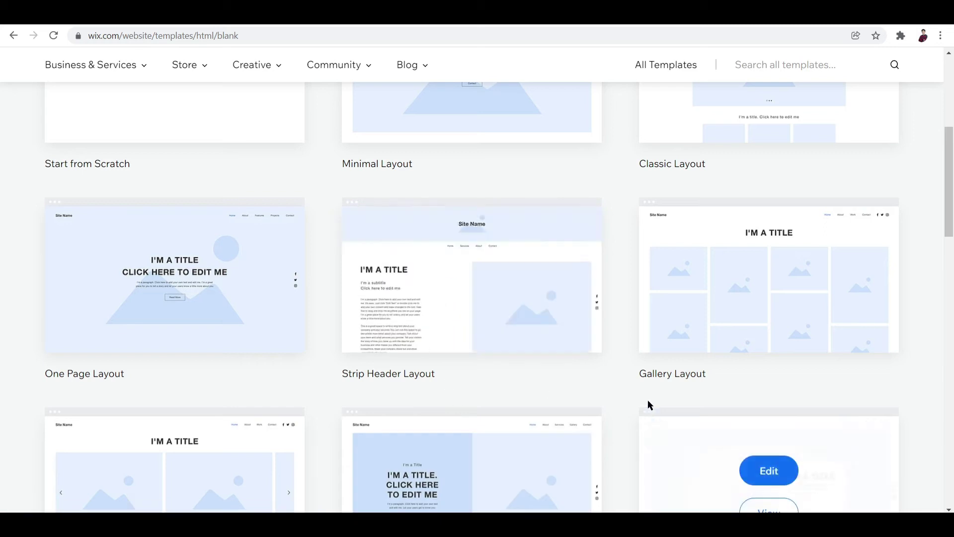
mouse_move(713, 307)
scroll(328, 298, "up", 6)
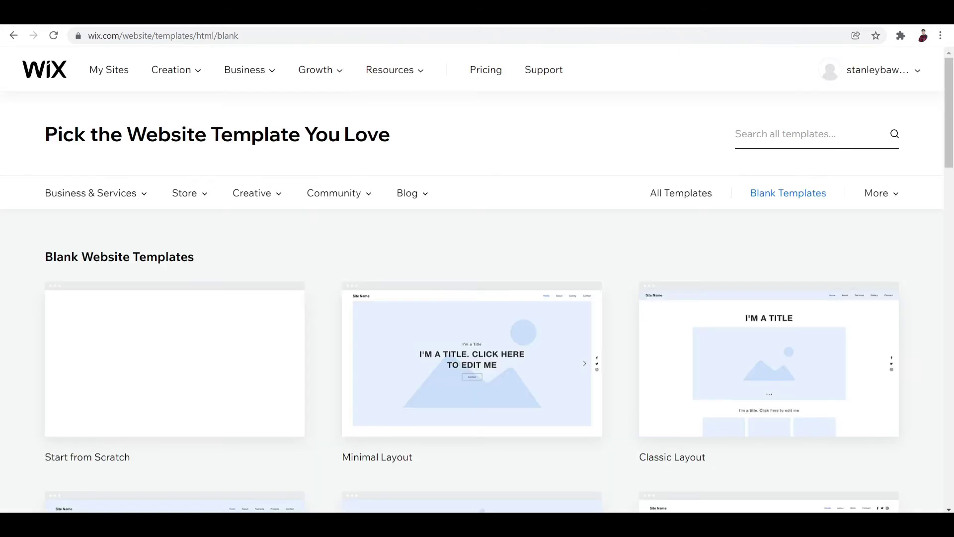
mouse_move(194, 409)
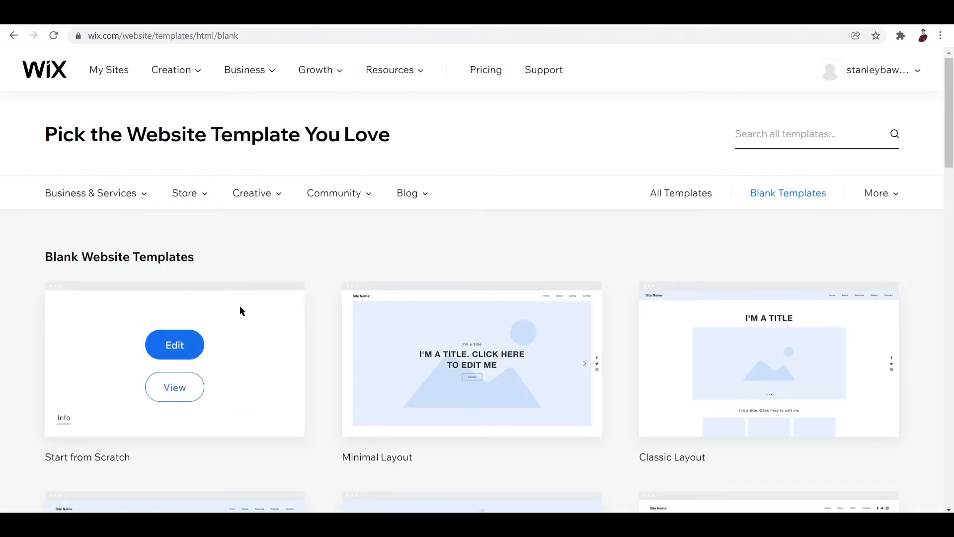
mouse_move(853, 316)
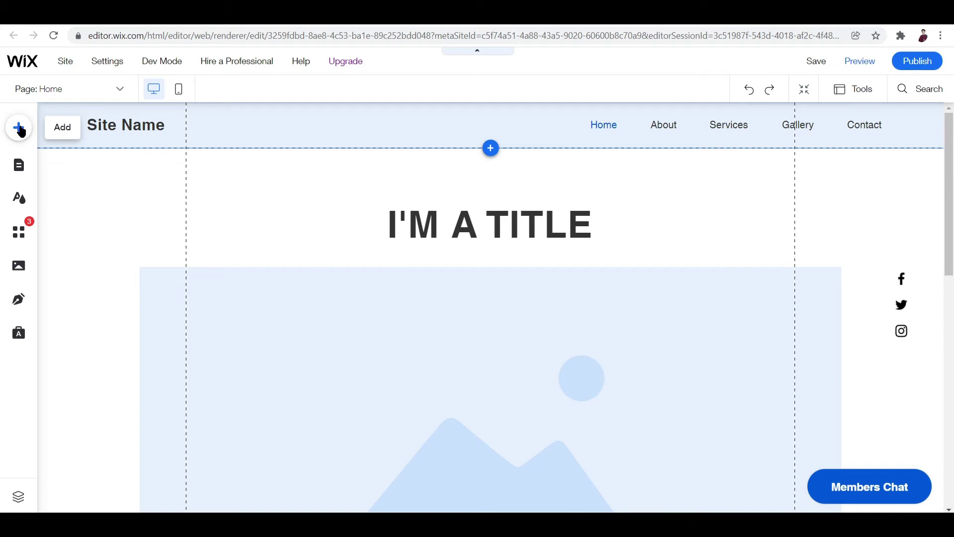
Open the Add elements panel and go to its Image options
left_click(19, 129)
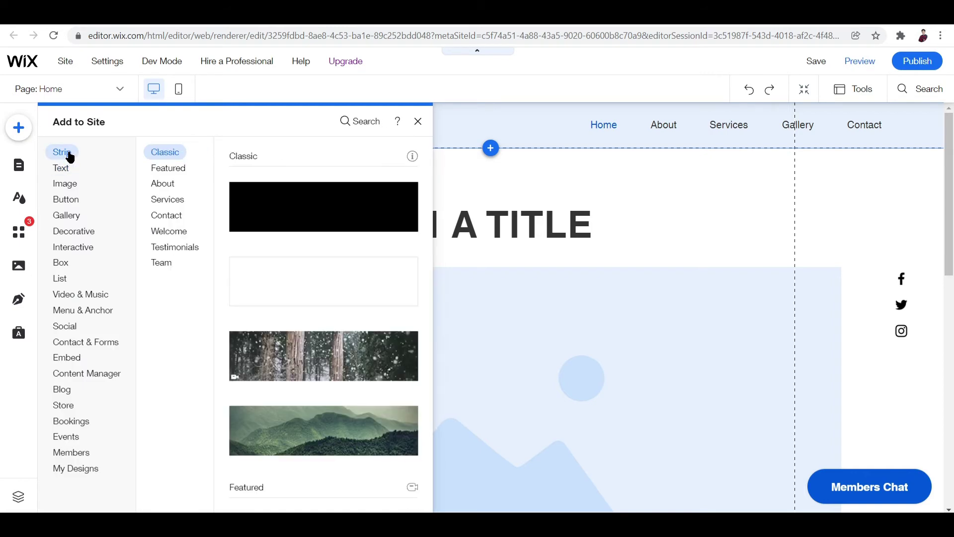
mouse_move(66, 173)
scroll(300, 328, "down", 6)
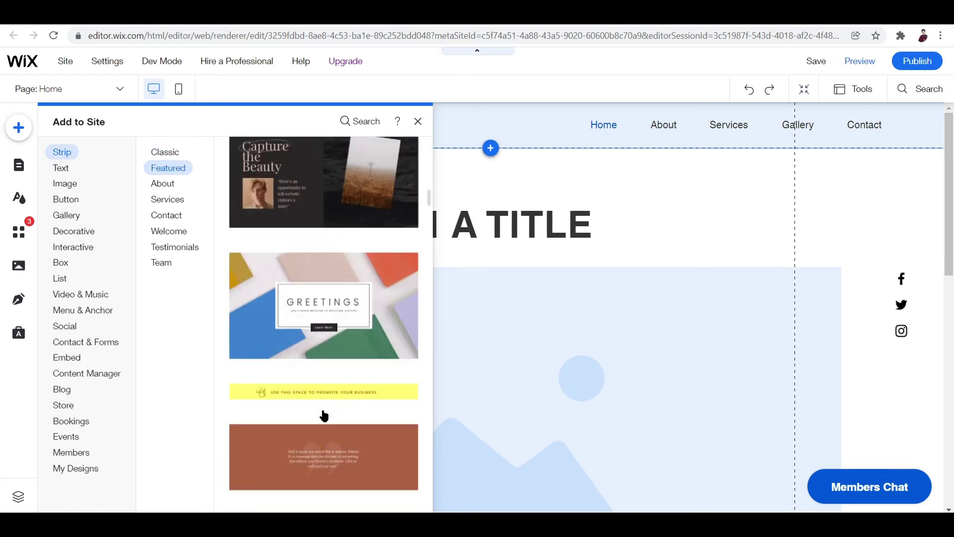
scroll(321, 415, "down", 4)
scroll(330, 357, "up", 3)
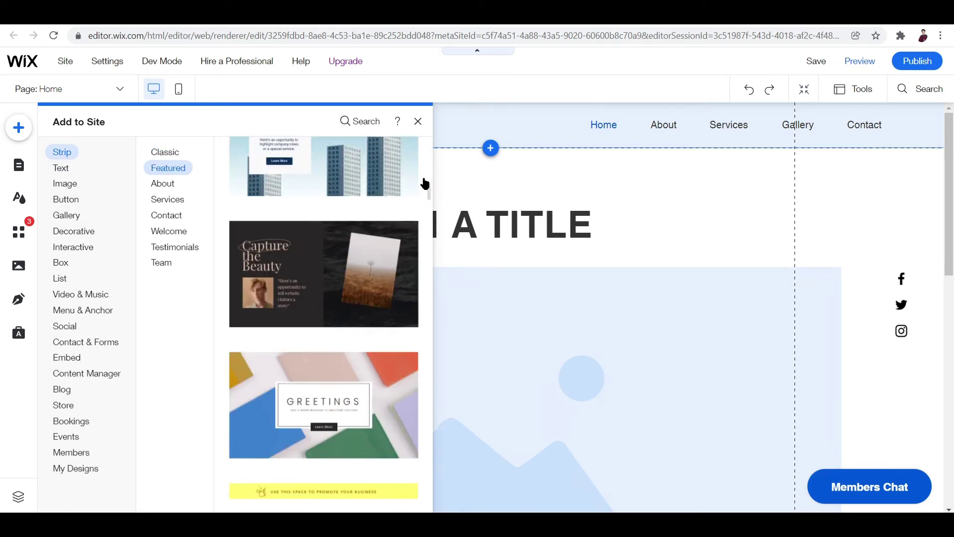
left_click_drag(429, 194, 424, 144)
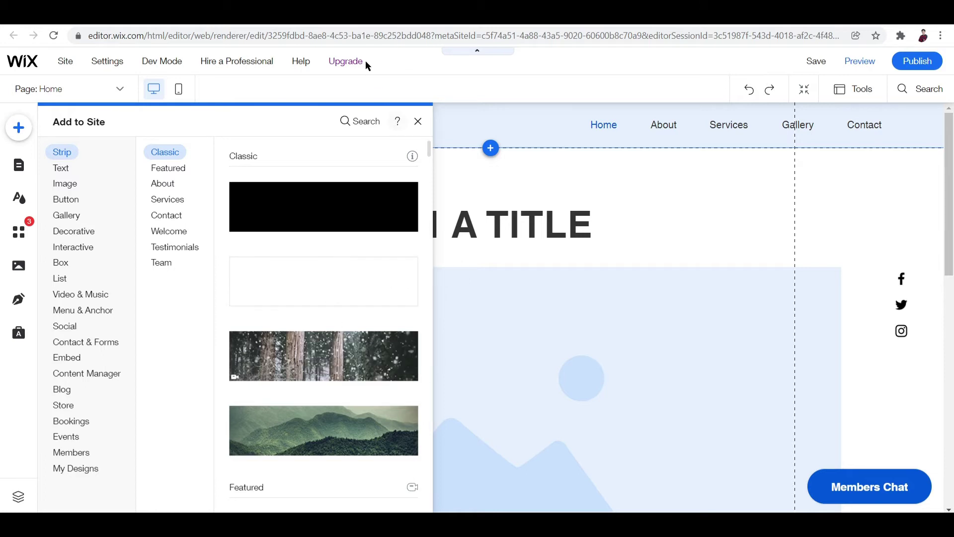
left_click(70, 185)
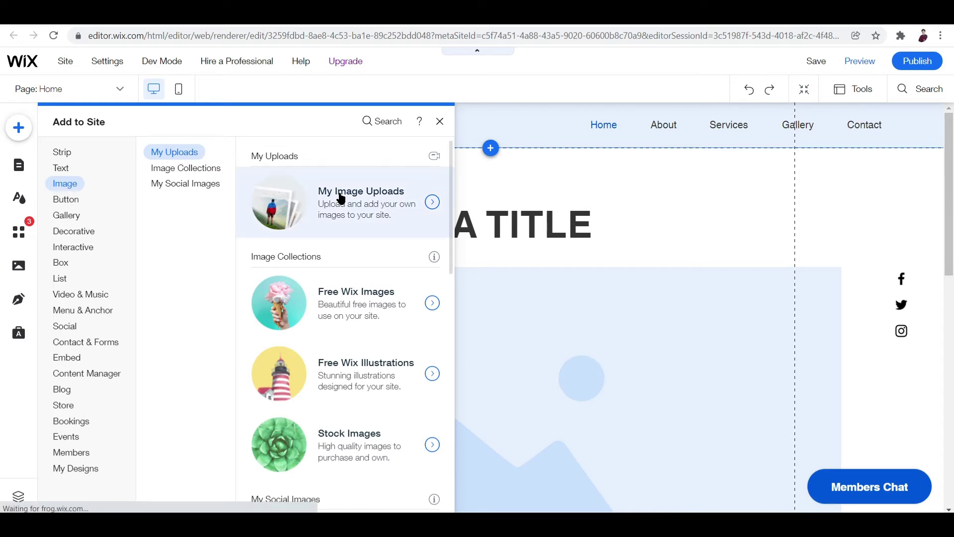
From the site's uploaded images, start an Upload Media from the computer
left_click(432, 201)
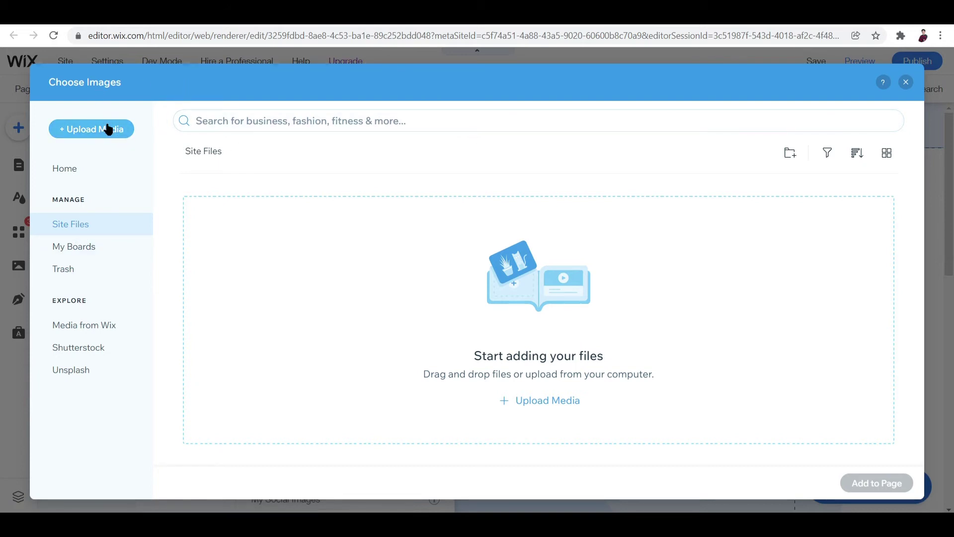
left_click(125, 130)
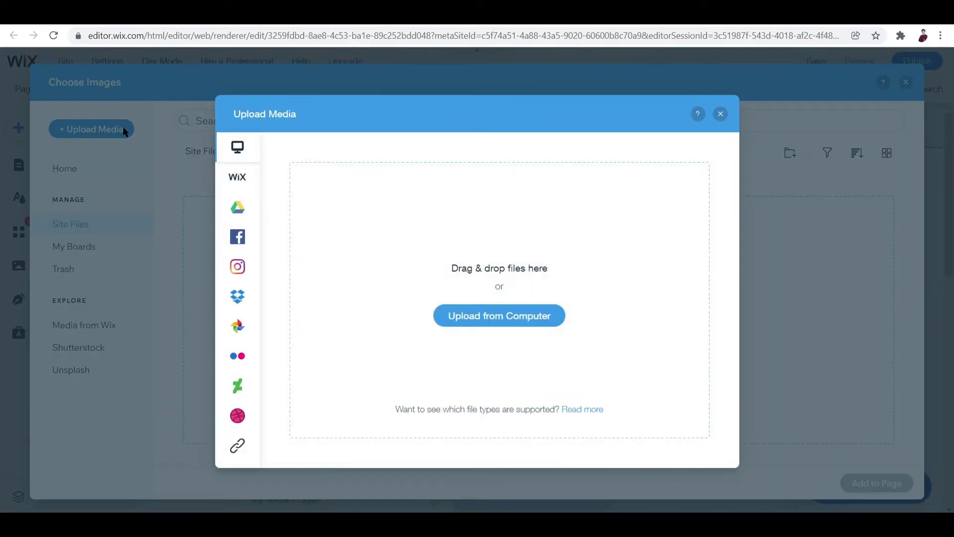
left_click(479, 315)
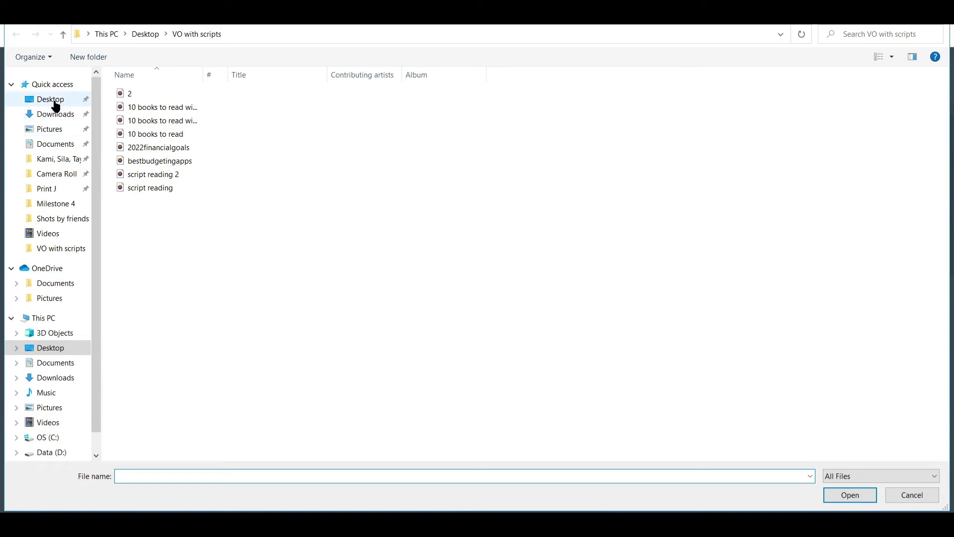
Select the eight jacket photos in Downloads, including the hooded jacket, and upload them
left_click(56, 115)
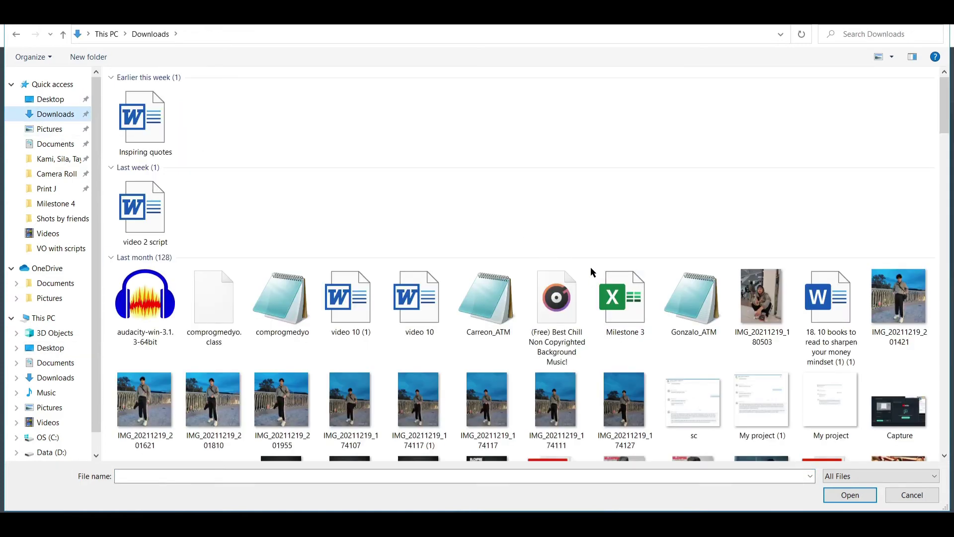
scroll(591, 268, "down", 15)
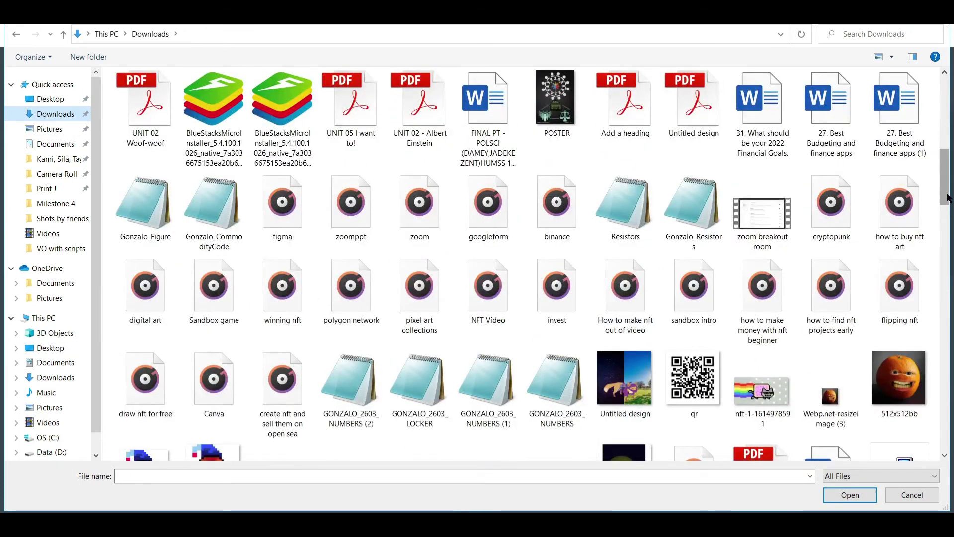
left_click_drag(945, 204, 933, 167)
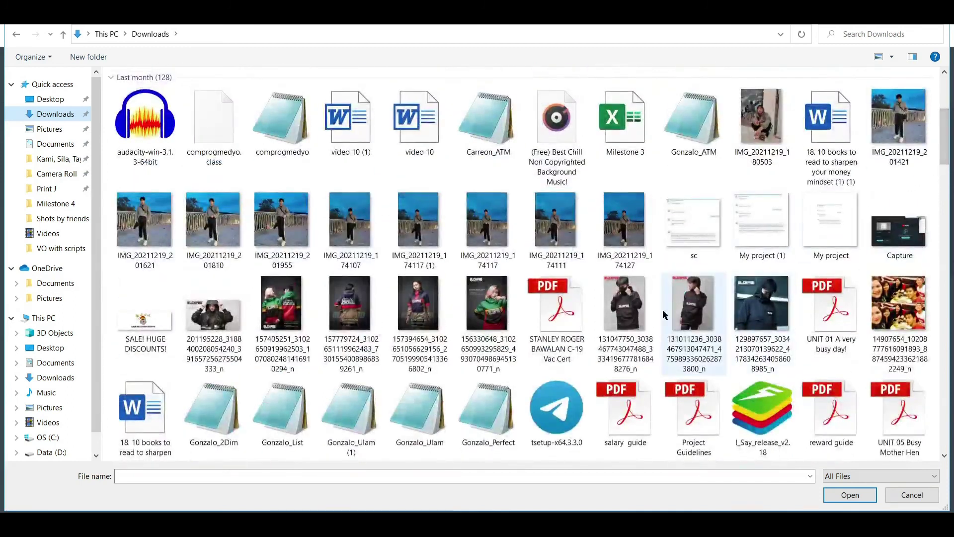
left_click(654, 313)
left_click(694, 308, "ctrl")
left_click(730, 313, "ctrl")
left_click(489, 316, "ctrl")
left_click(419, 315, "ctrl")
left_click(358, 316, "ctrl")
left_click(278, 318, "ctrl")
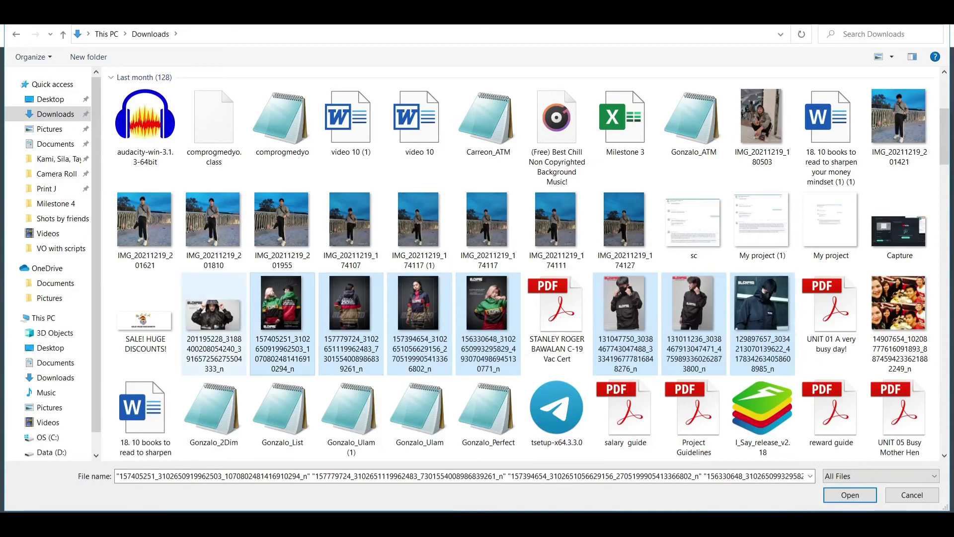
left_click(214, 318, "ctrl")
left_click(864, 493)
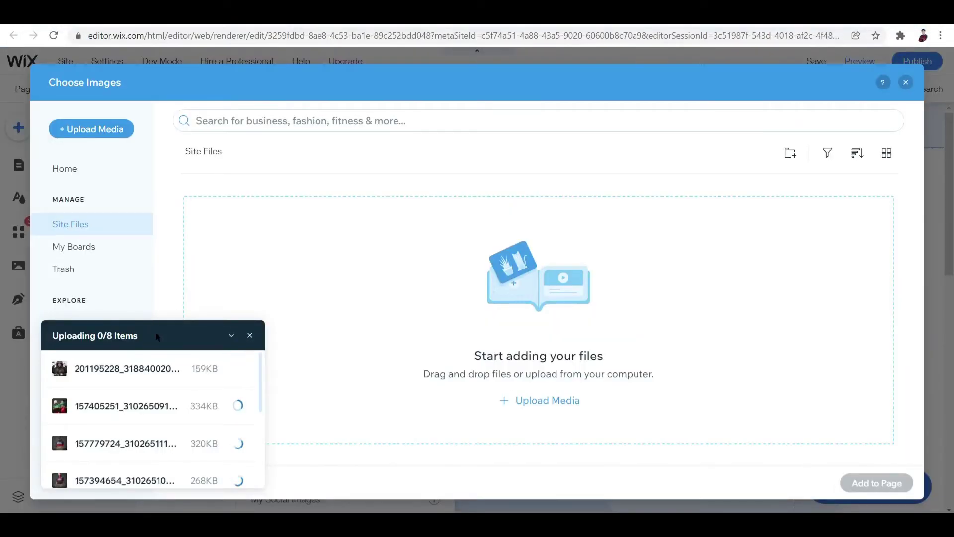
Let the eight uploads finish, then add the hooded-jacket photo 201195228 to the Home page
left_click_drag(159, 340, 209, 321)
left_click(435, 279)
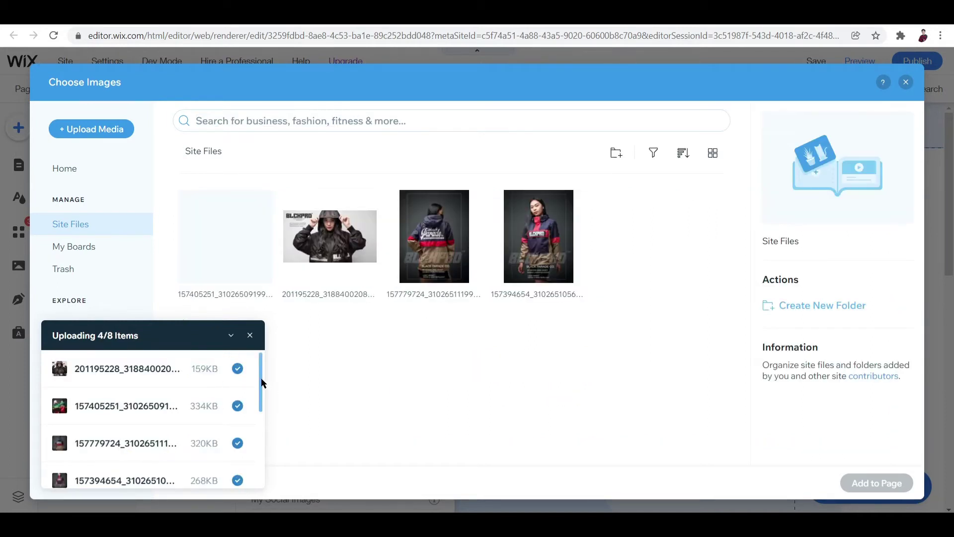
scroll(258, 419, "down", 2)
left_click_drag(258, 421, 262, 354)
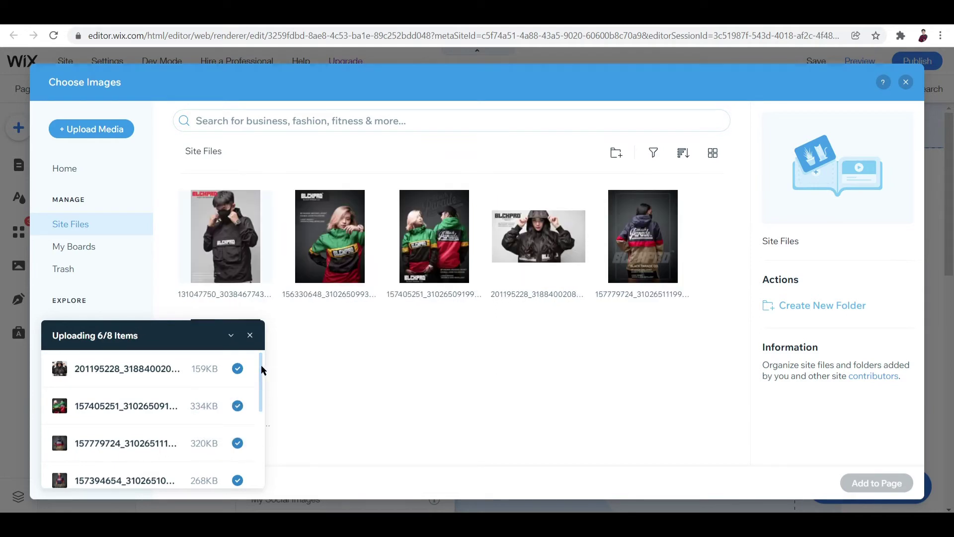
scroll(260, 403, "down", 2)
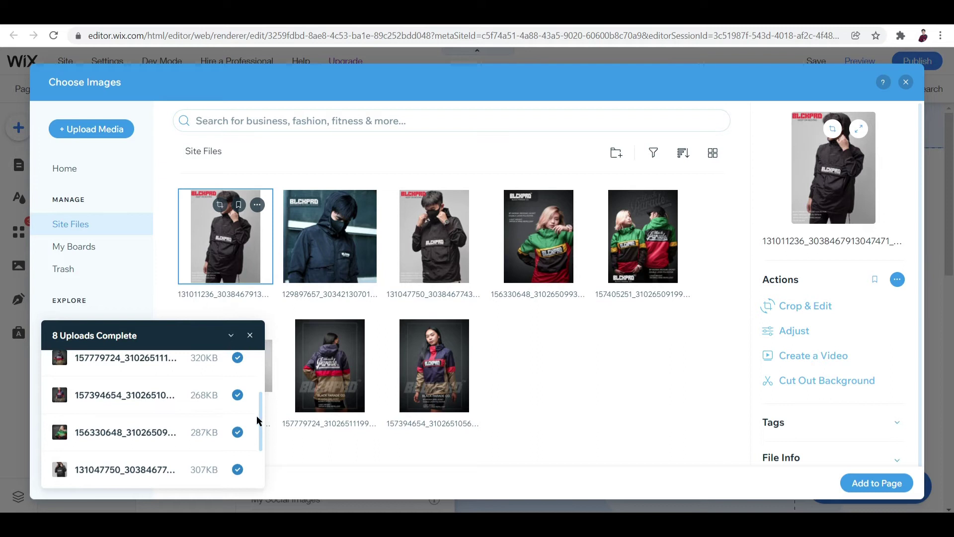
left_click(250, 335)
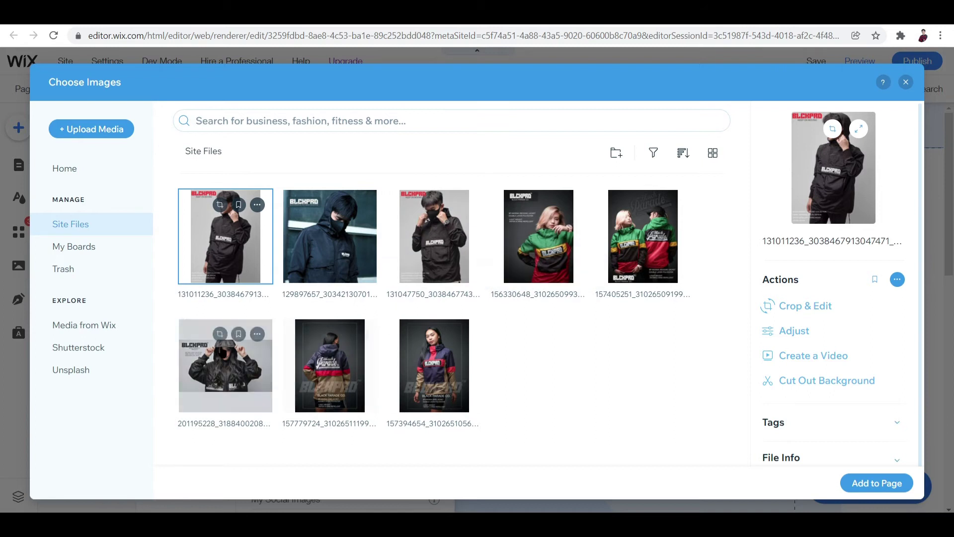
left_click(234, 385)
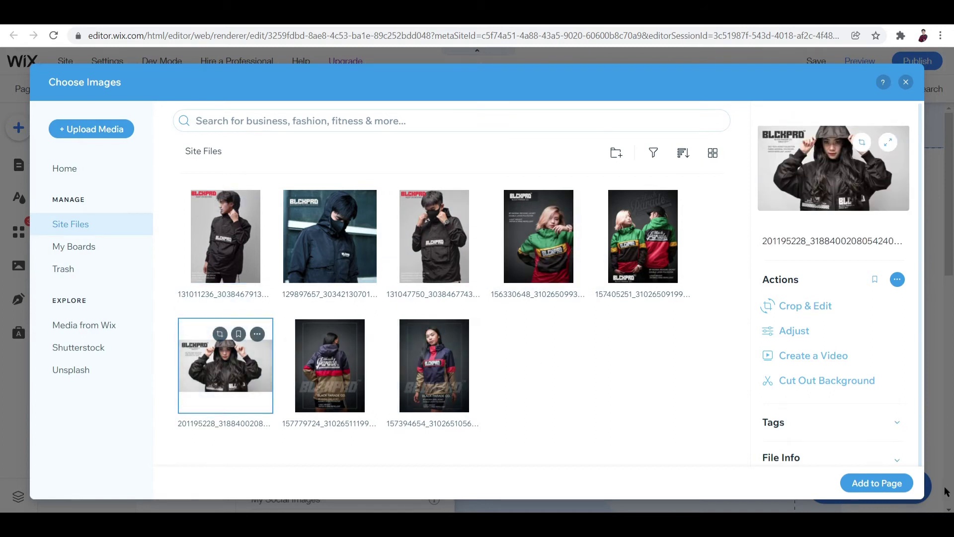
left_click(876, 482)
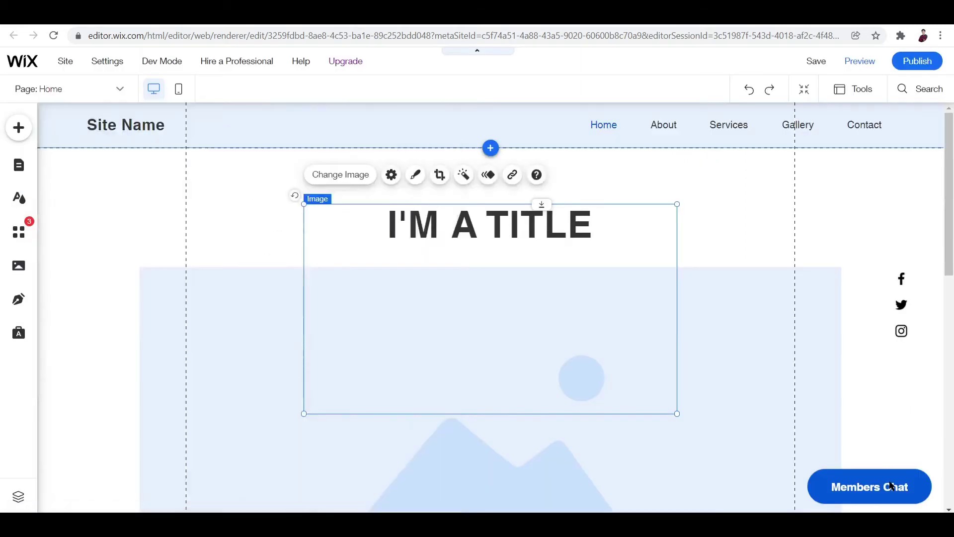
Drop the hooded-jacket photo into the hero slide, stretch it across the slide, and lower it
left_click_drag(518, 326, 490, 389)
left_click_drag(570, 412, 572, 413)
left_click_drag(646, 477, 829, 492)
left_click_drag(274, 266, 165, 263)
left_click_drag(947, 206, 951, 297)
left_click_drag(496, 265, 501, 324)
scroll(952, 239, "up", 2)
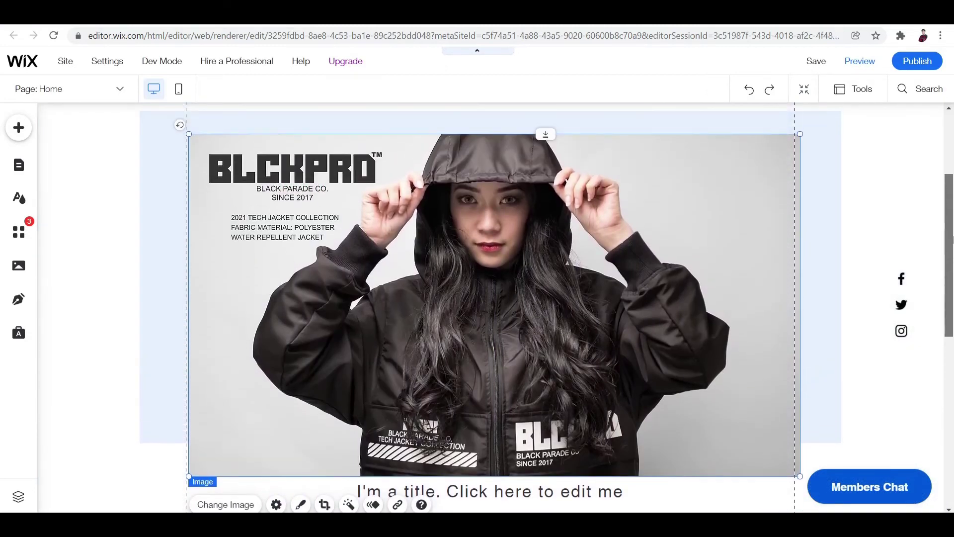
scroll(951, 240, "up", 3)
Re-centre the I'M A TITLE heading and retype it as 'BLACKPARADE CO.'
left_click(615, 194)
left_click_drag(615, 193, 394, 189)
double_click(567, 203)
key("BackSpace")
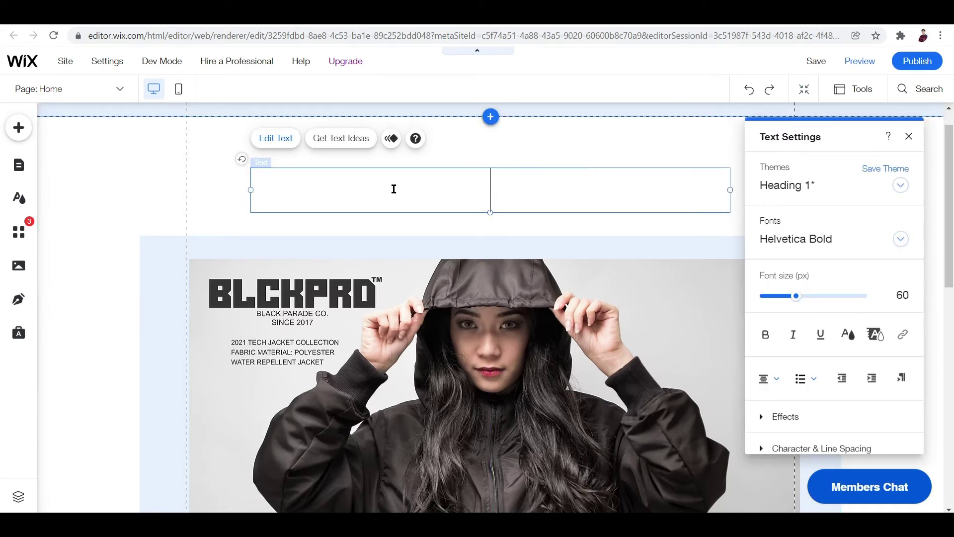
type("BLA")
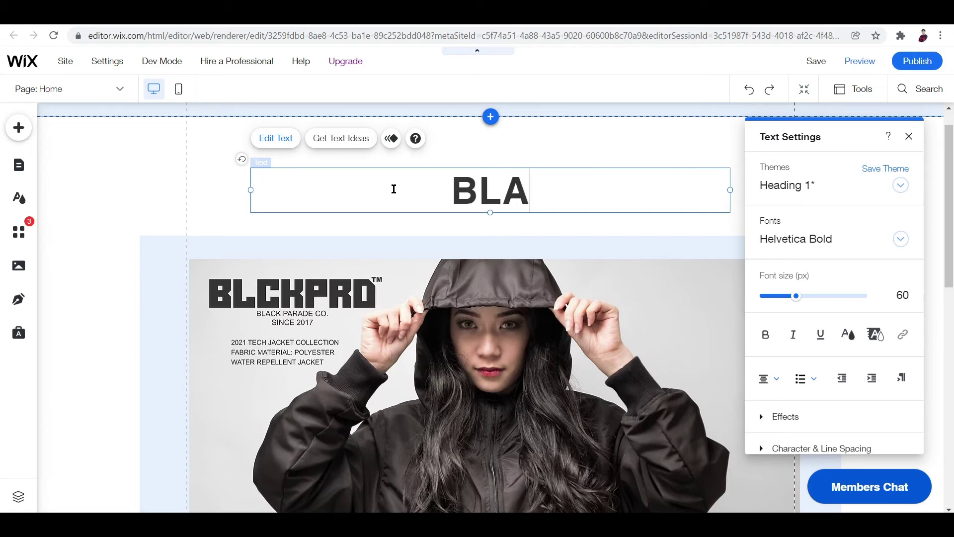
type("CKPARADE")
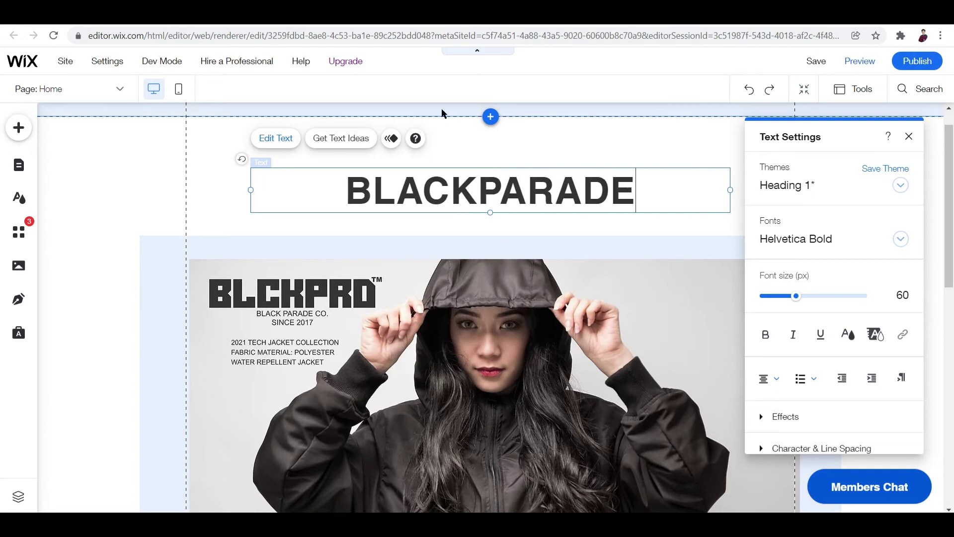
type(" CO.")
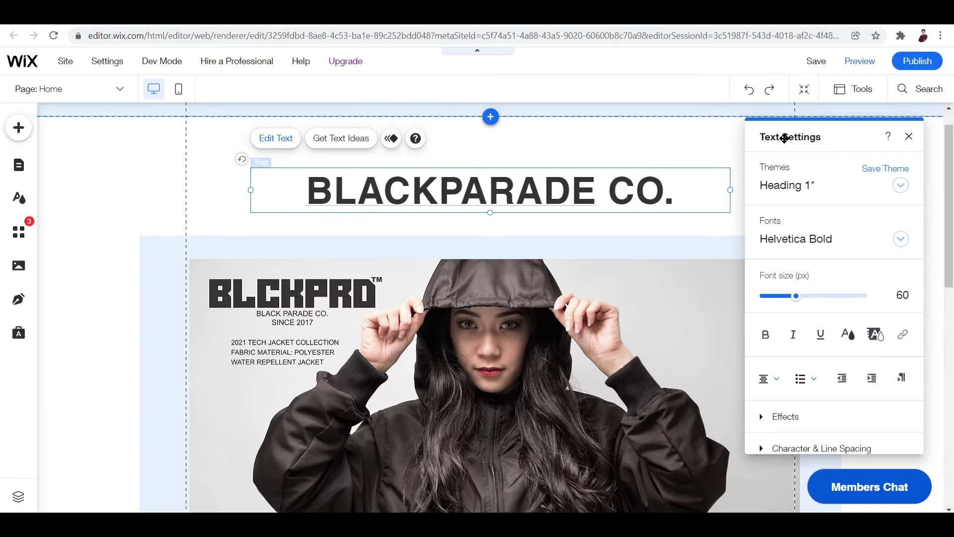
Retype the text line below the hero photo as 'Streetwear Collection', fixing a typo along the way
scroll(445, 348, "down", 4)
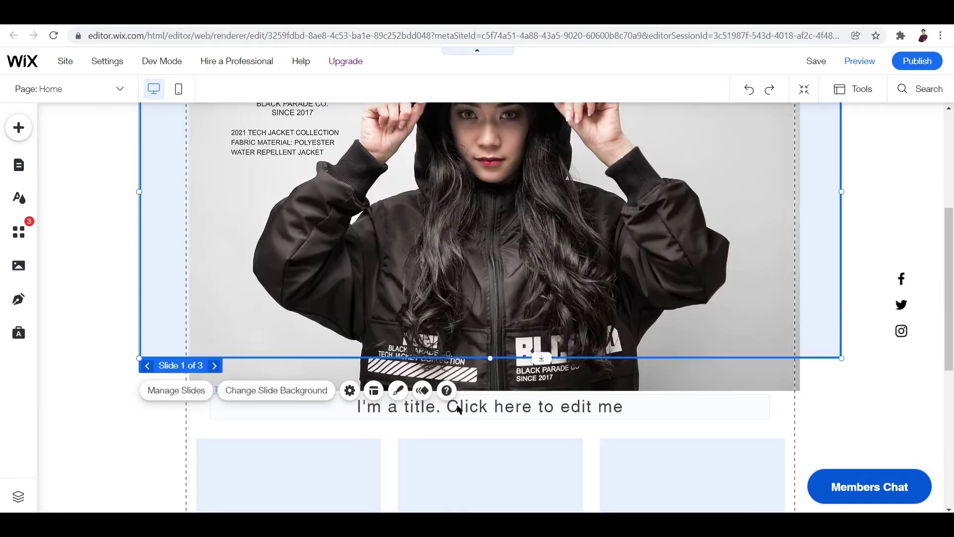
left_click(448, 407)
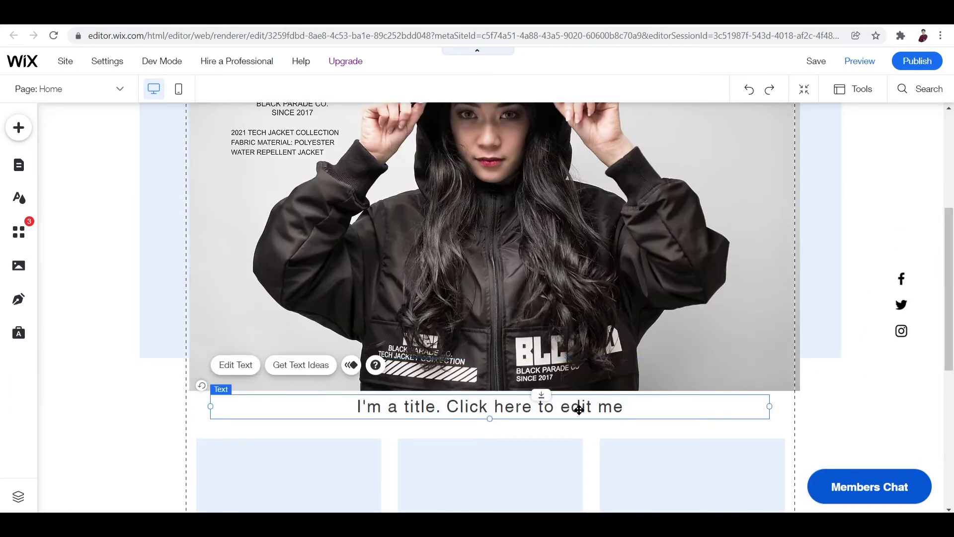
key("Return")
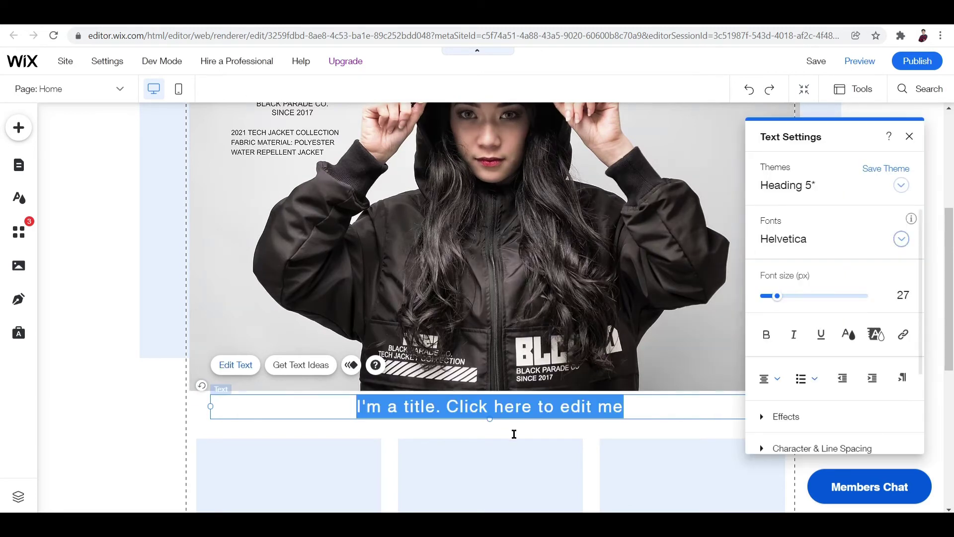
key("BackSpace")
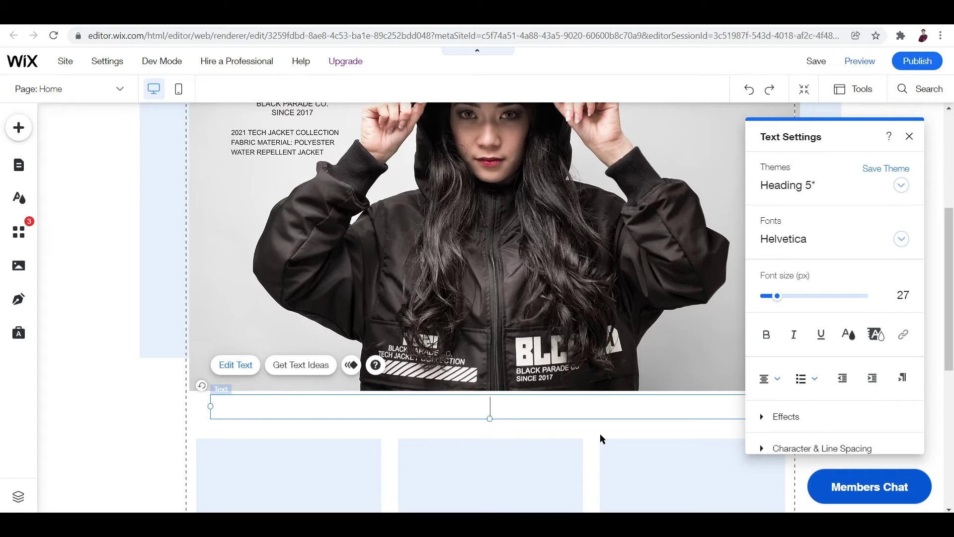
type("Streetwear Collec")
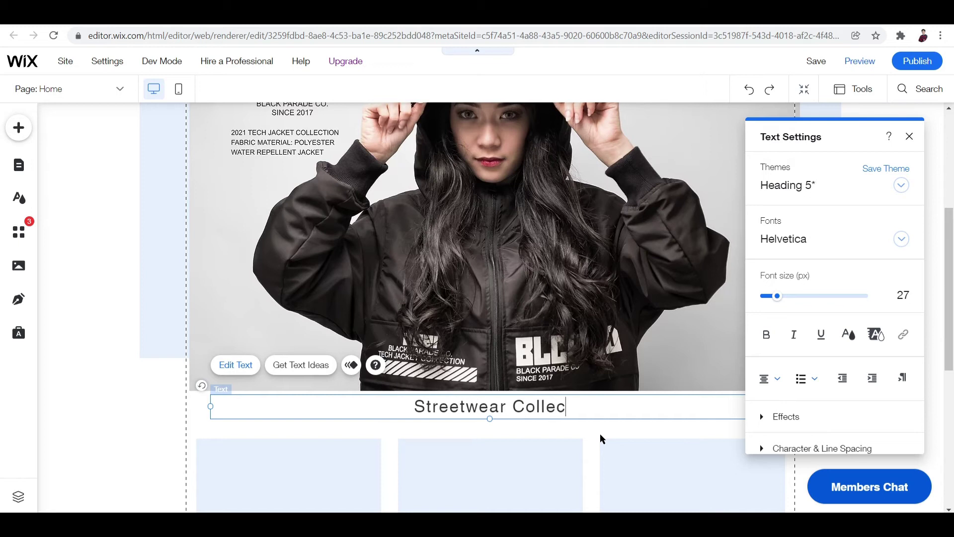
type("tion")
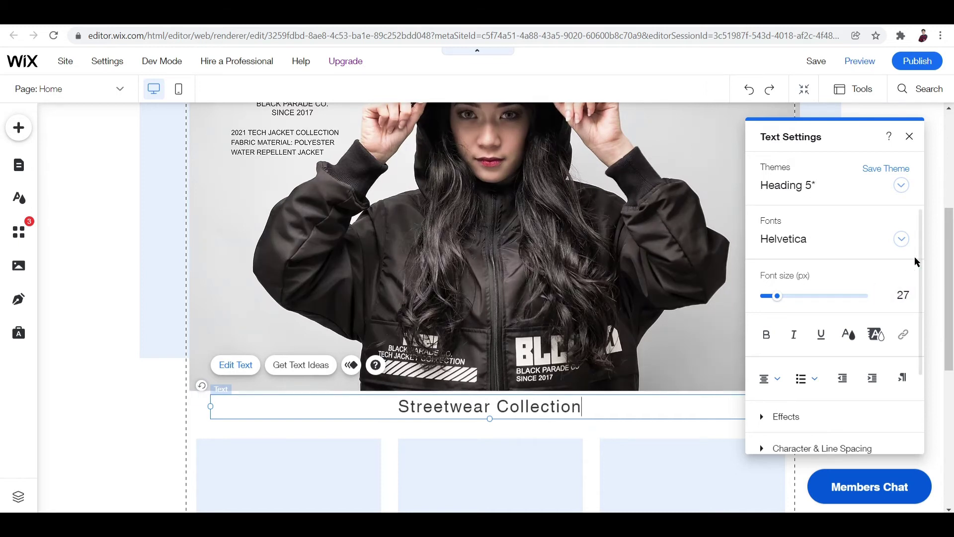
left_click_drag(949, 250, 951, 390)
left_click(334, 286)
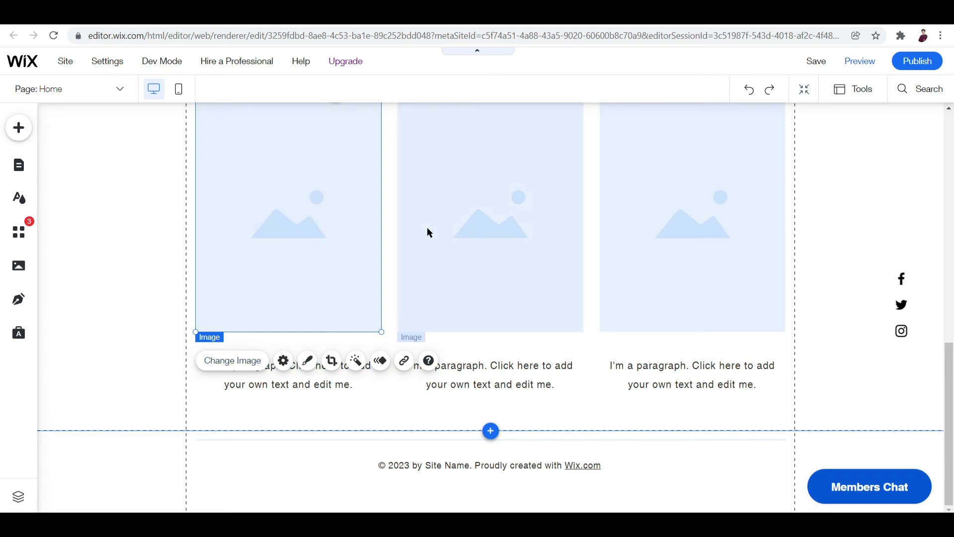
left_click(546, 251)
left_click(275, 232)
left_click_drag(949, 378, 949, 145)
scroll(908, 295, "down", 10)
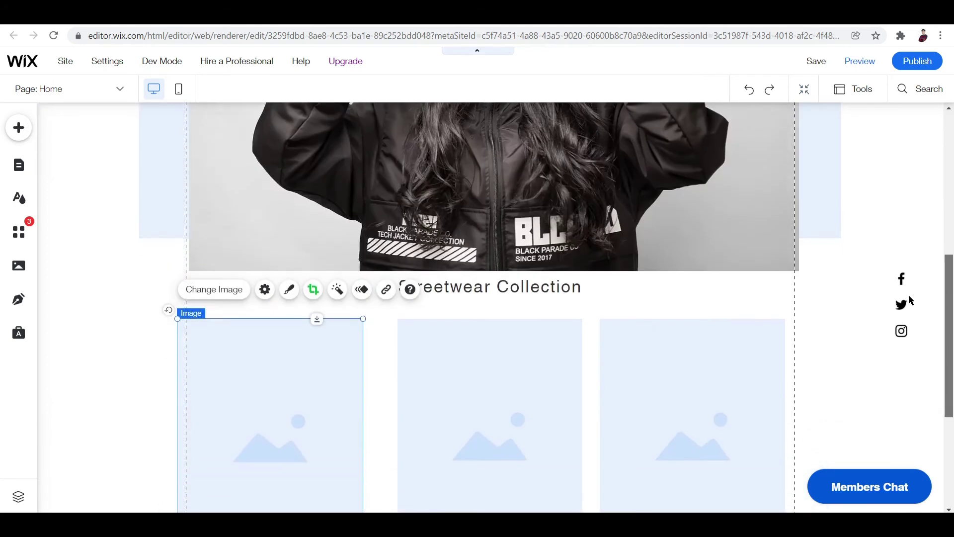
left_click_drag(949, 377, 951, 140)
mouse_move(296, 75)
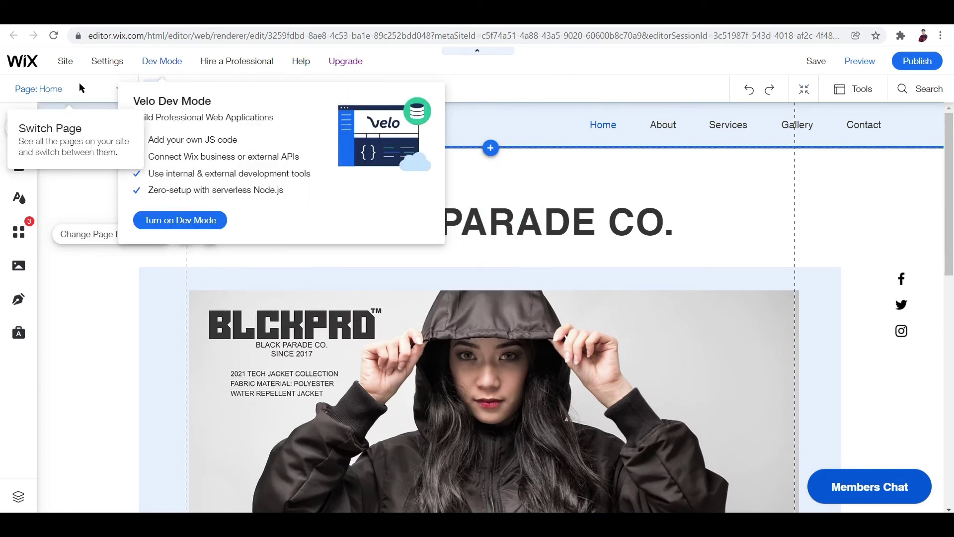
Dismiss the developer-mode popup and switch to the mobile layout, skipping the mobile introduction
left_click(79, 88)
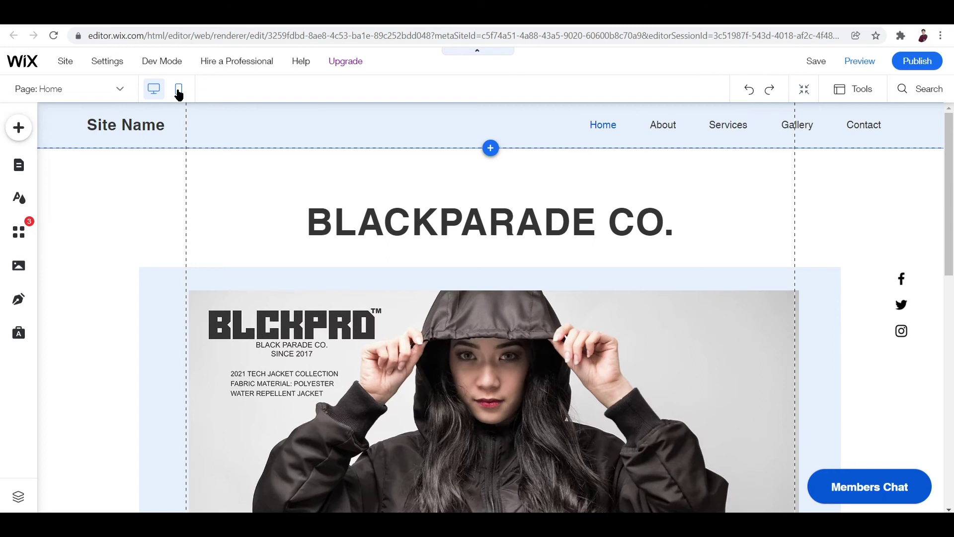
left_click(179, 91)
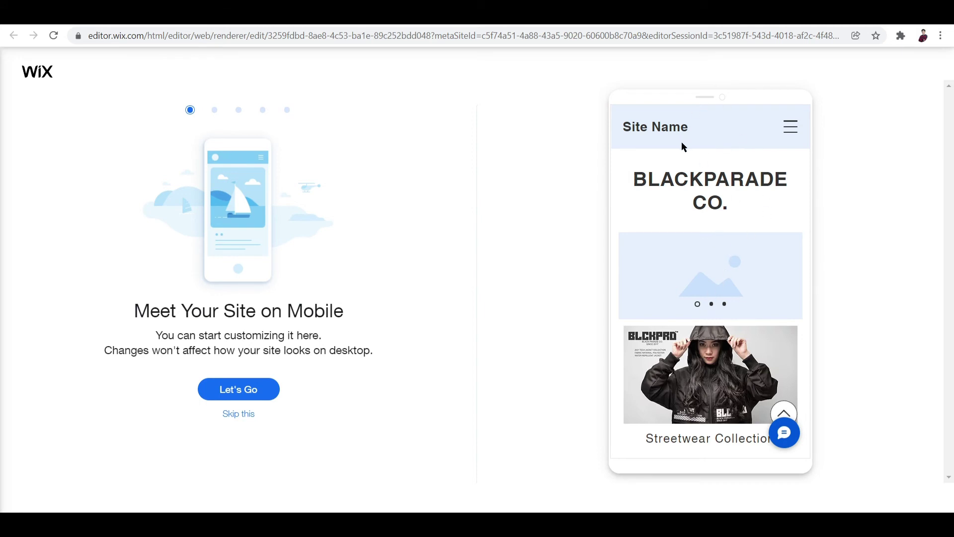
left_click(232, 416)
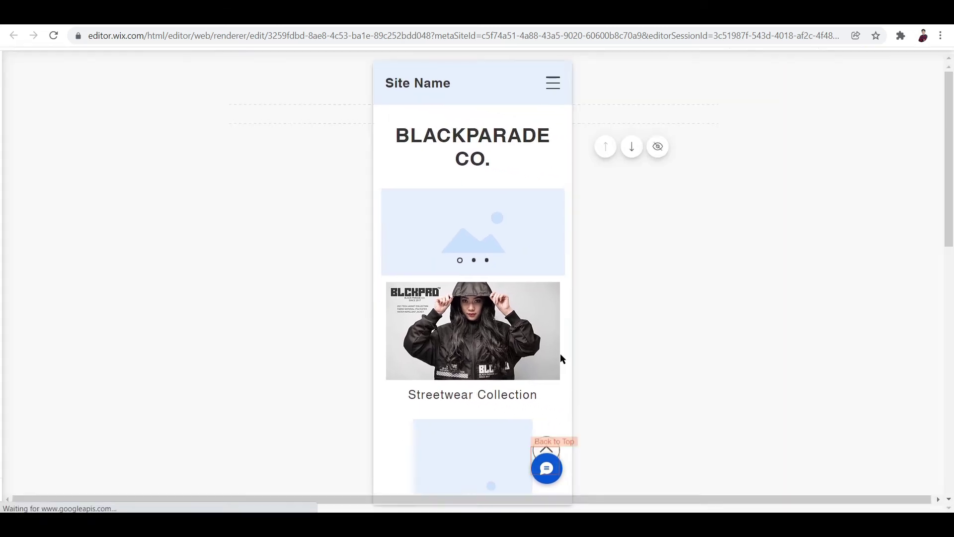
scroll(482, 282, "down", 9)
scroll(478, 346, "up", 5)
scroll(478, 348, "up", 4)
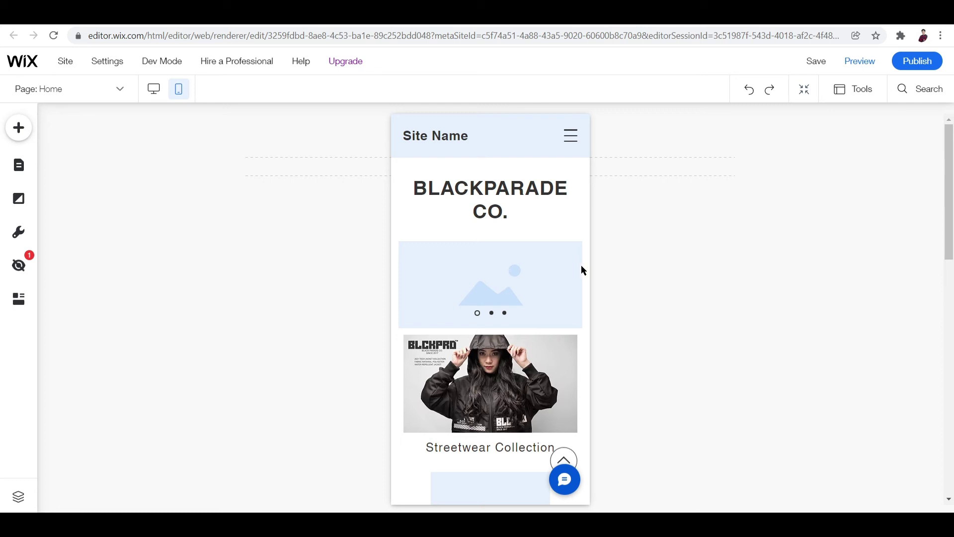
Delete the Site Name text from the mobile header
left_click(478, 199)
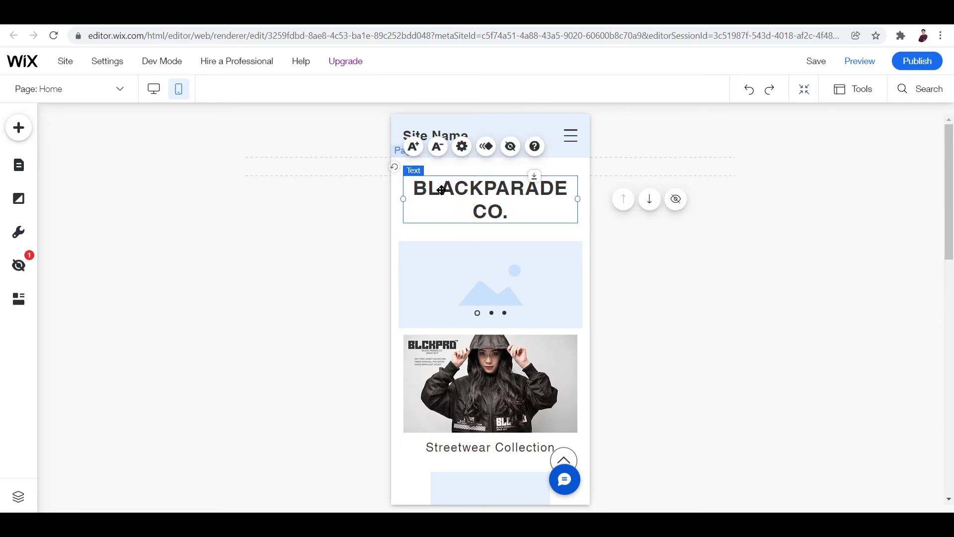
left_click(442, 134)
key("Delete")
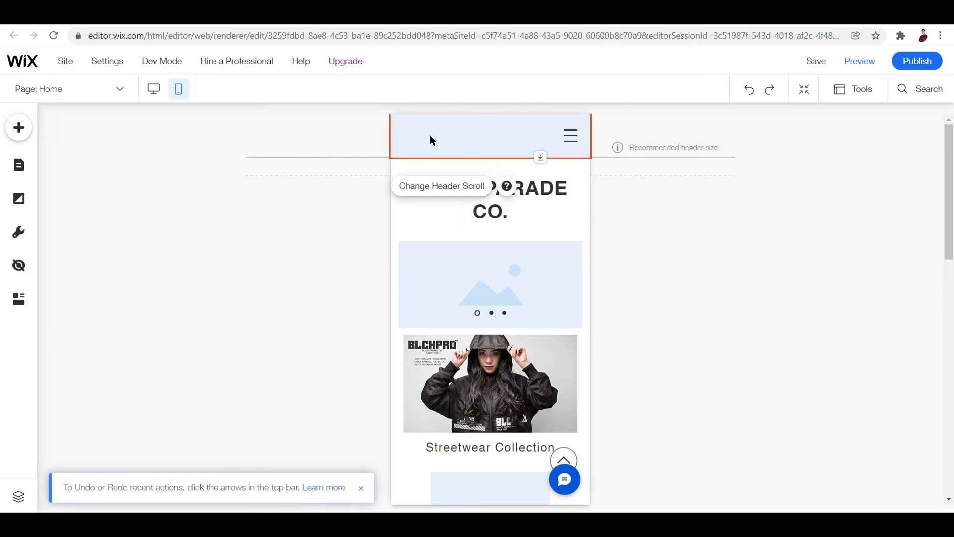
Set the mobile header's scroll behaviour to Fades out
left_click(469, 136)
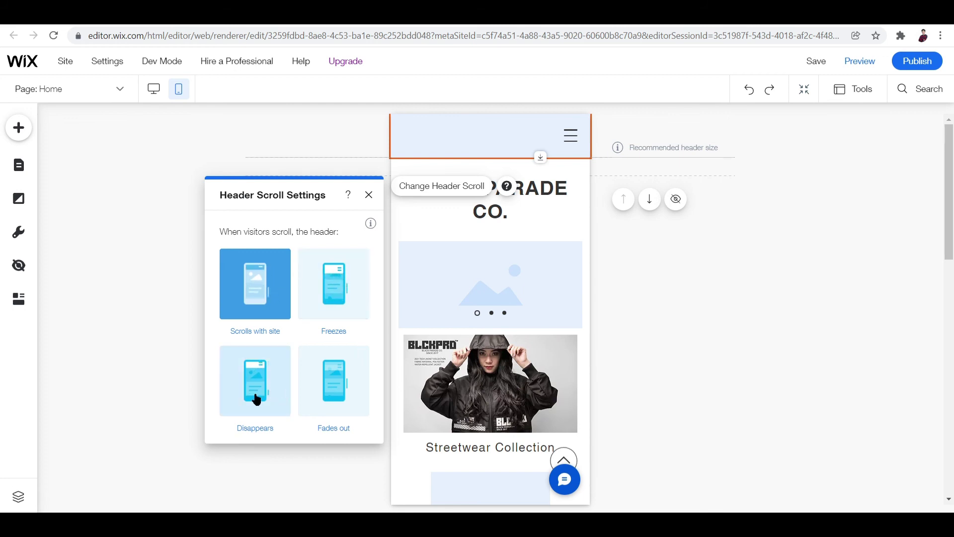
left_click(326, 380)
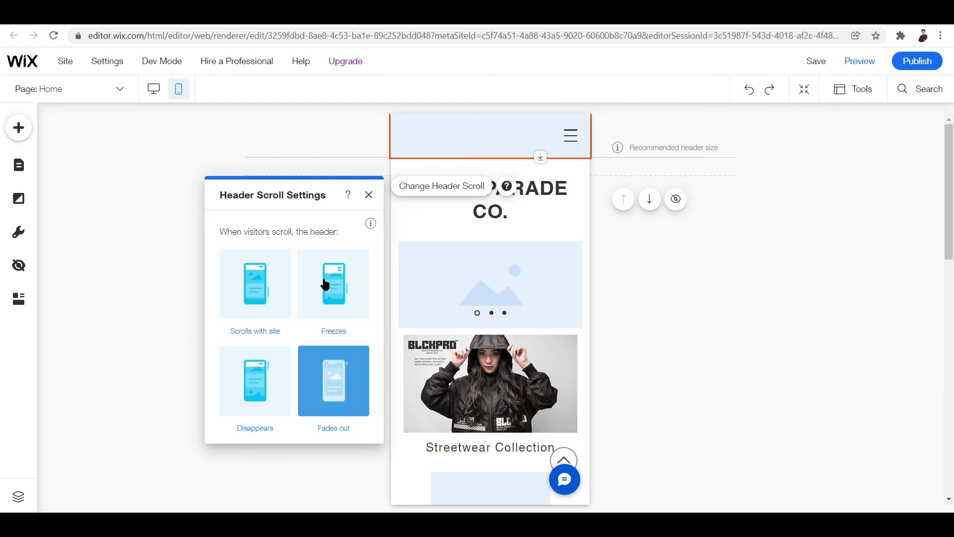
left_click(368, 194)
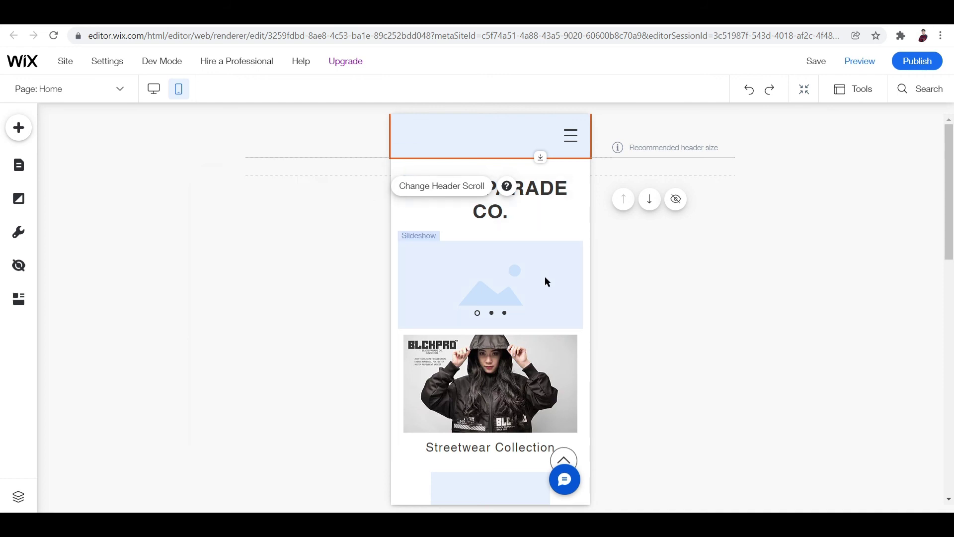
Shrink the mobile menu's link list to 188 by 266 so the social icons sit beneath it
left_click(568, 141)
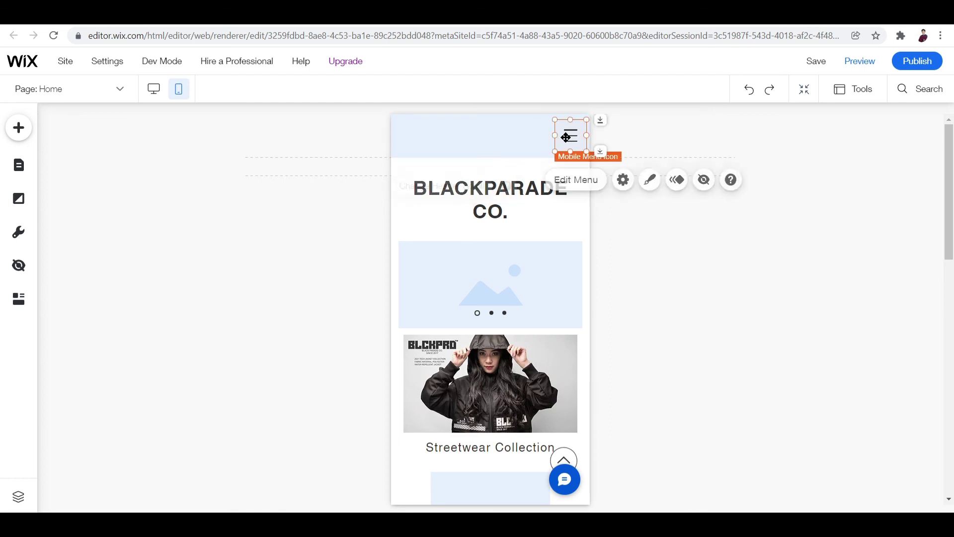
left_click(591, 188)
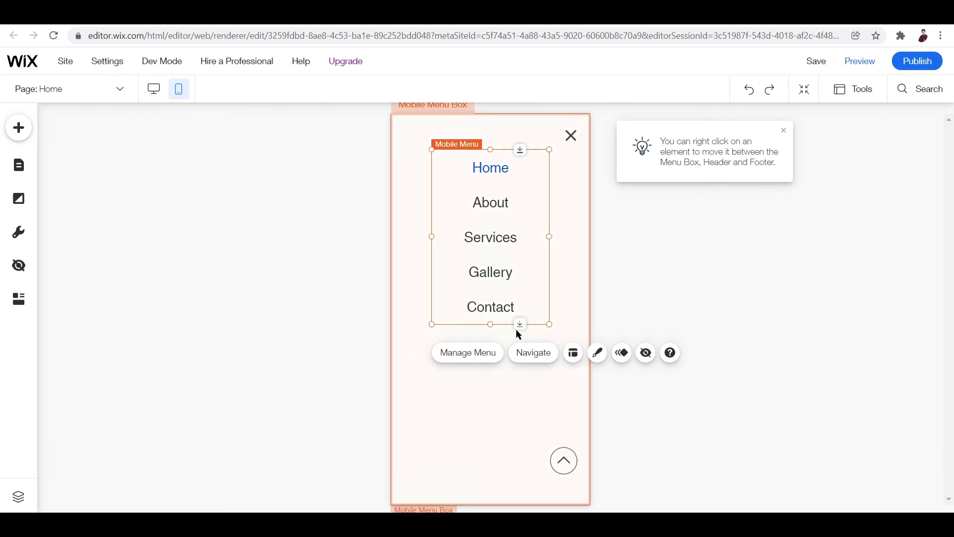
mouse_move(490, 324)
left_mouse_down()
mouse_move(491, 346)
mouse_move(501, 309)
left_mouse_up()
left_click(567, 143)
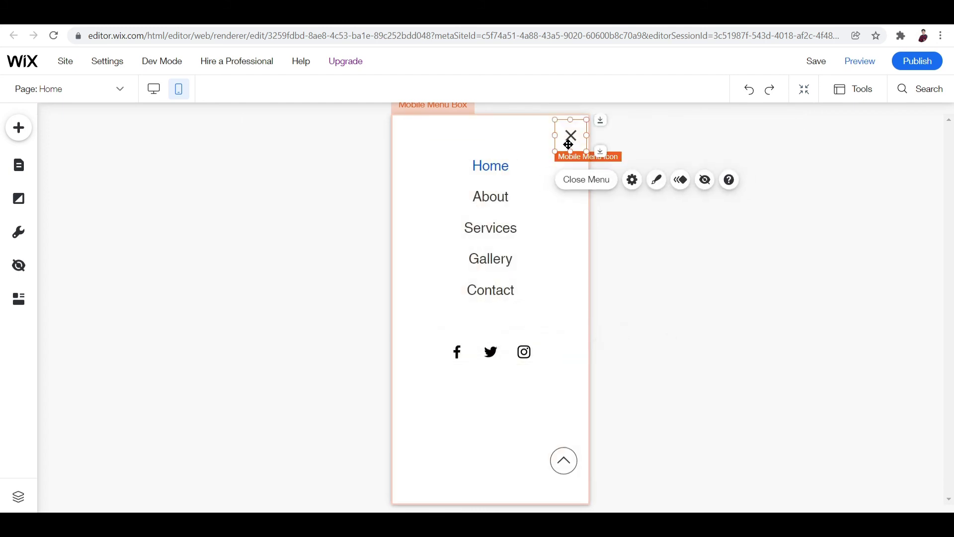
left_click(564, 461)
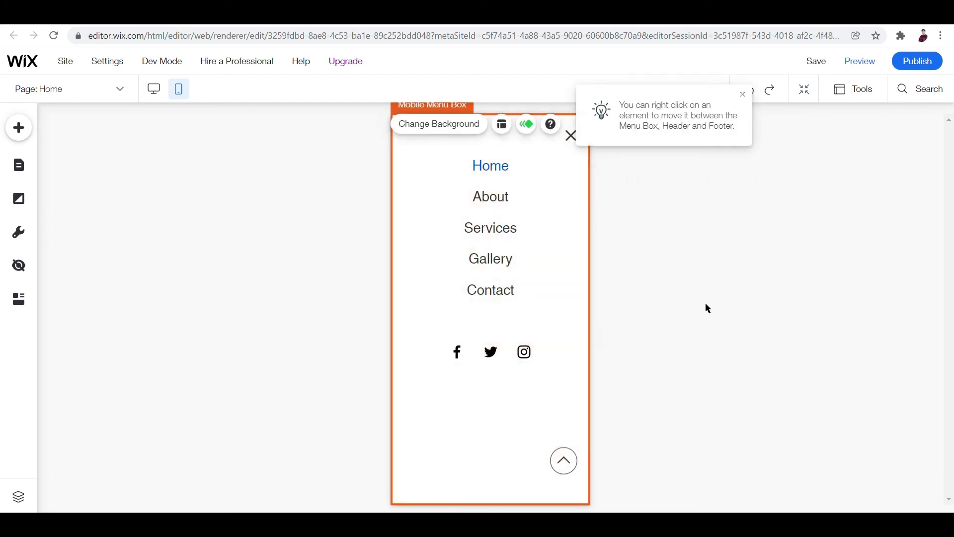
left_click(705, 302)
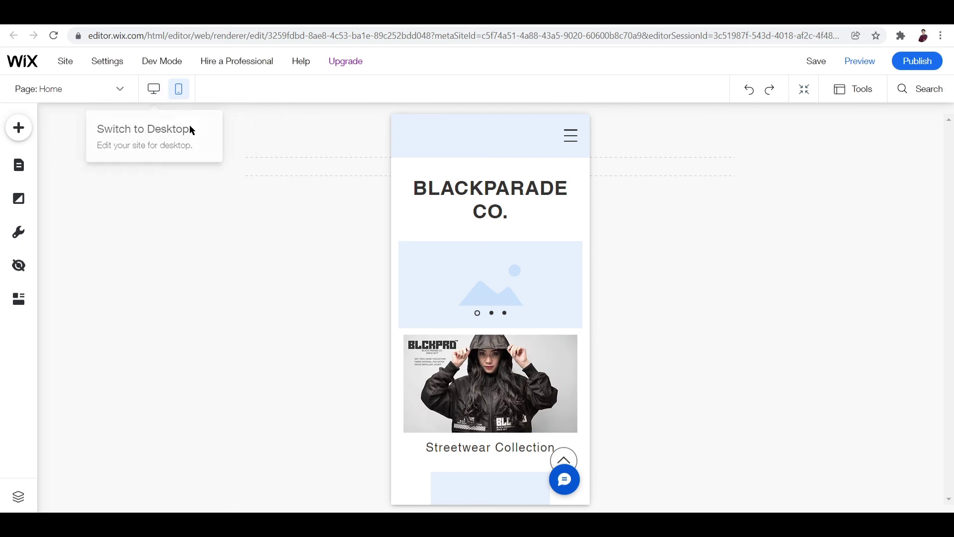
Switch back to the desktop layout of the Home page
left_click(154, 94)
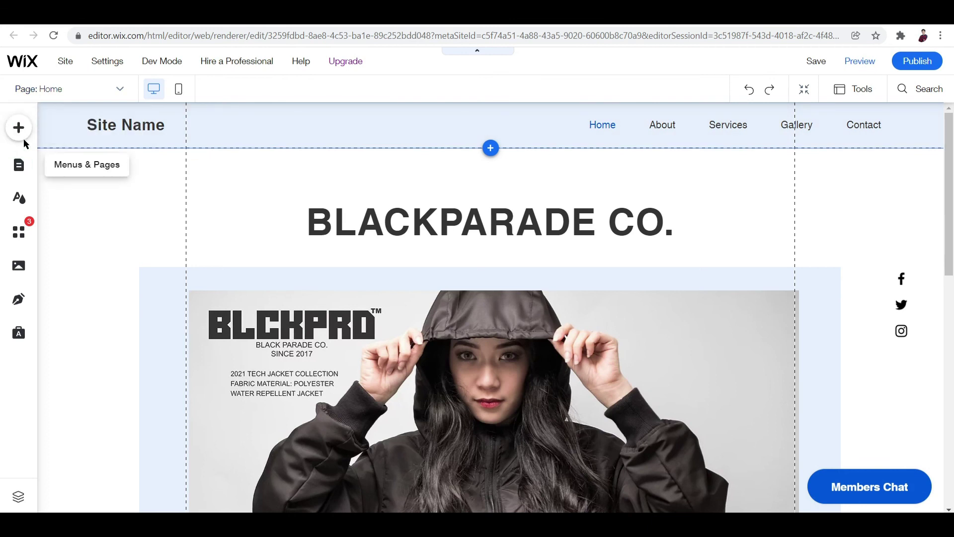
left_click(20, 129)
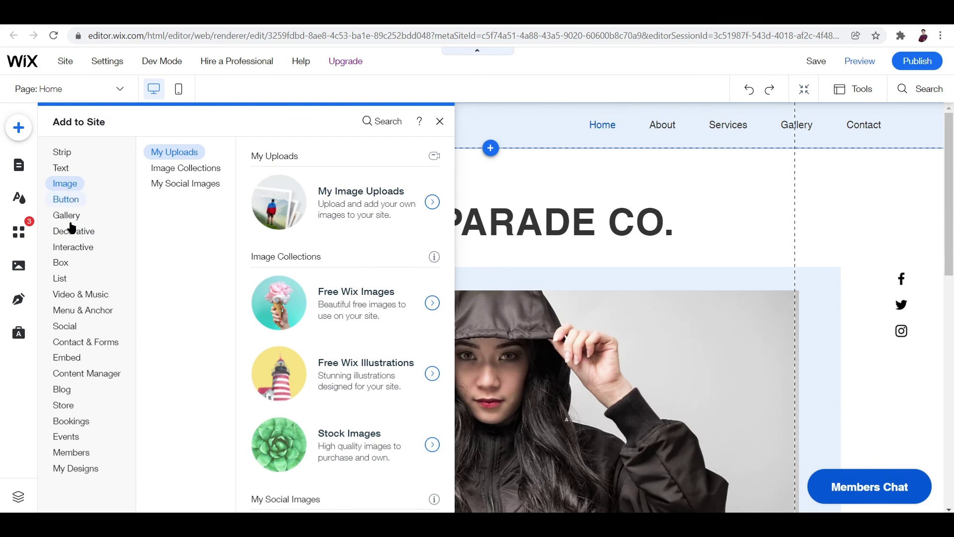
left_click(18, 165)
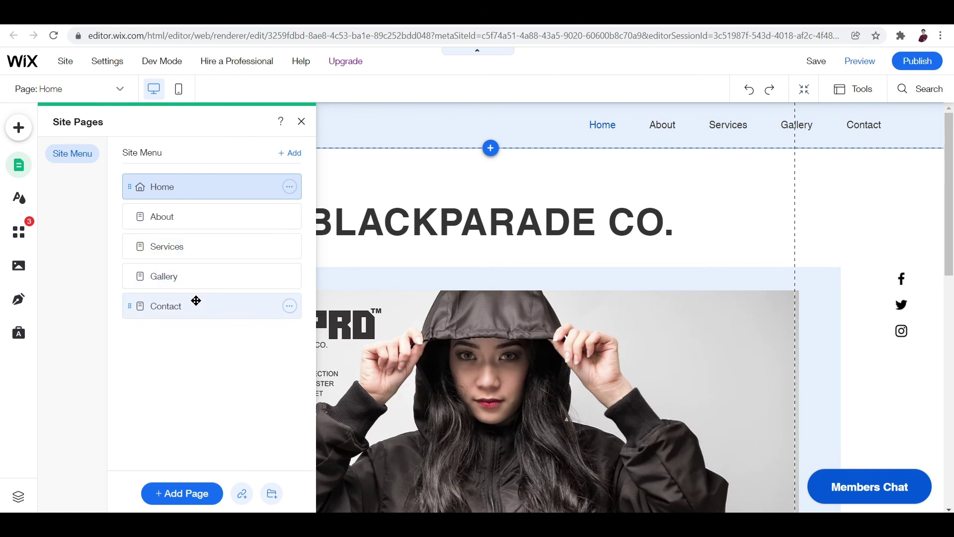
Close the pages list, switch to the mobile layout, and review Mobile Tools with Back to Top enabled
left_click(301, 121)
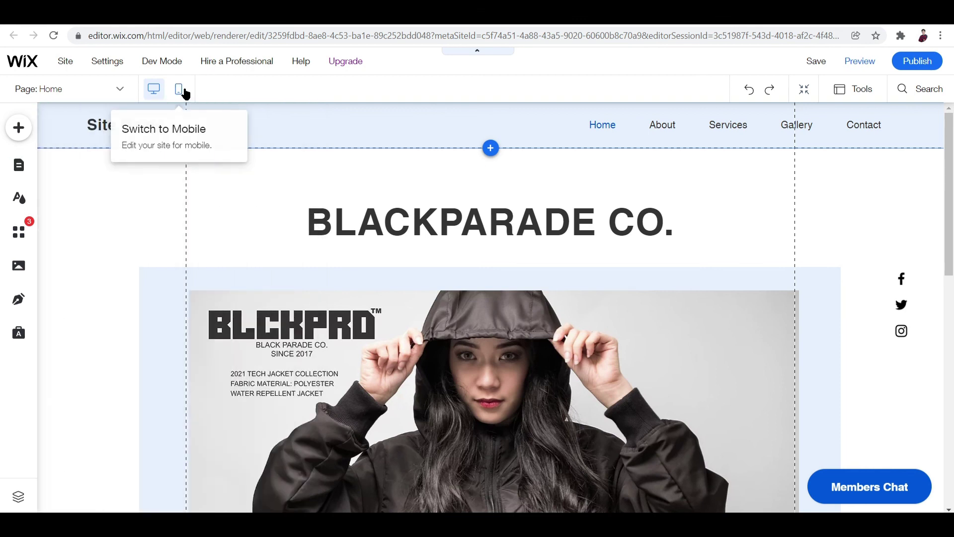
left_click(181, 91)
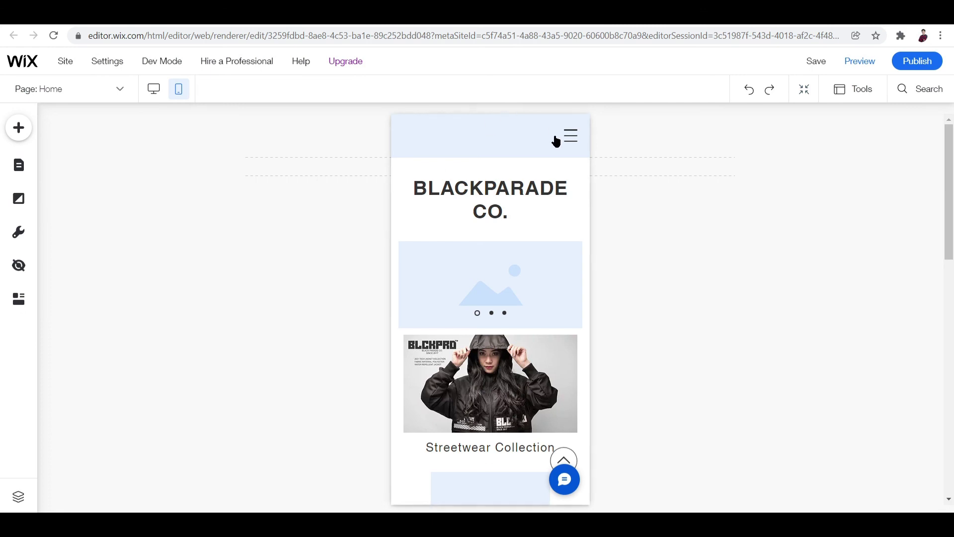
left_click(571, 143)
left_click(642, 135)
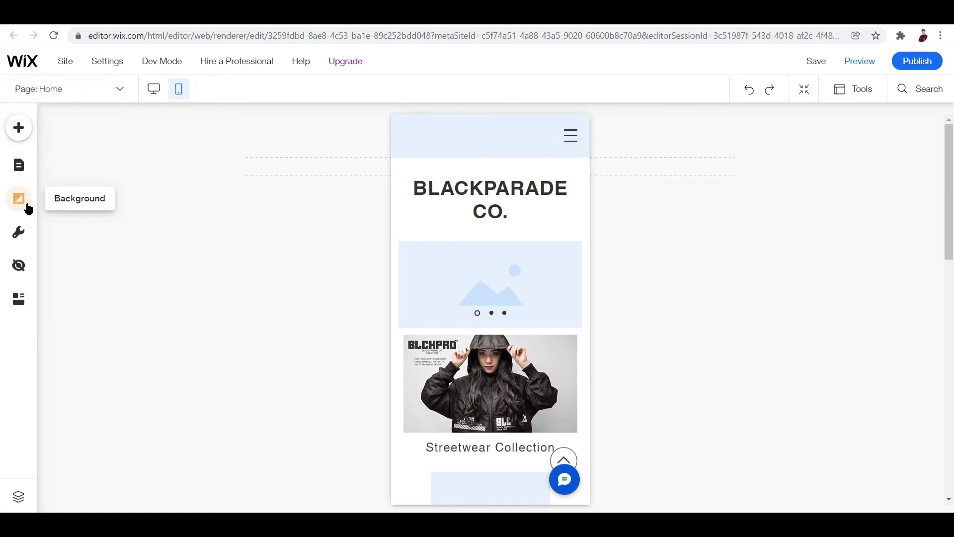
left_click(21, 233)
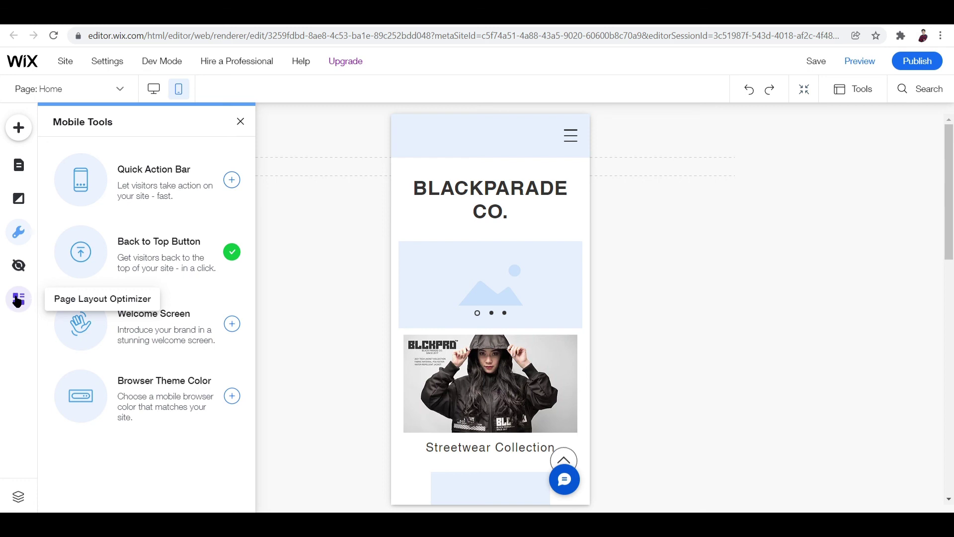
left_click(242, 122)
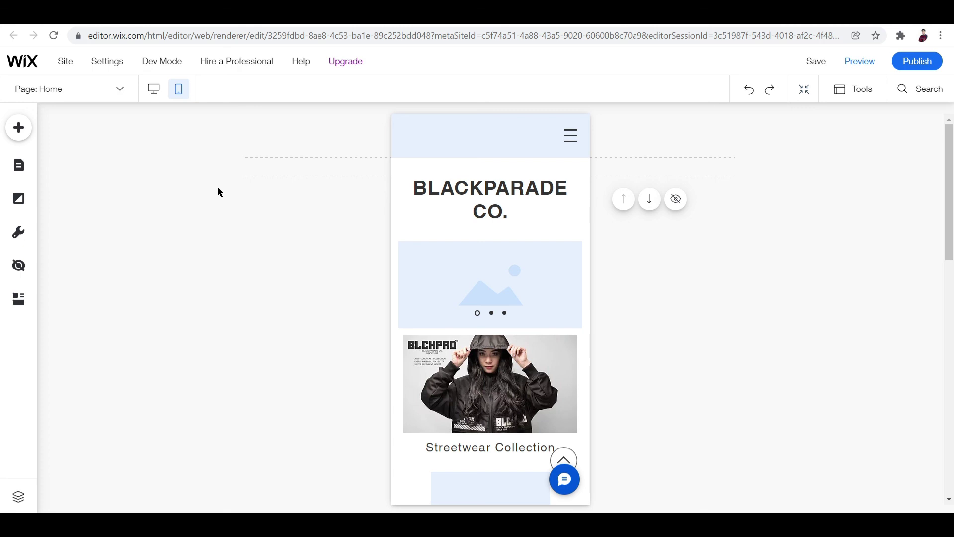